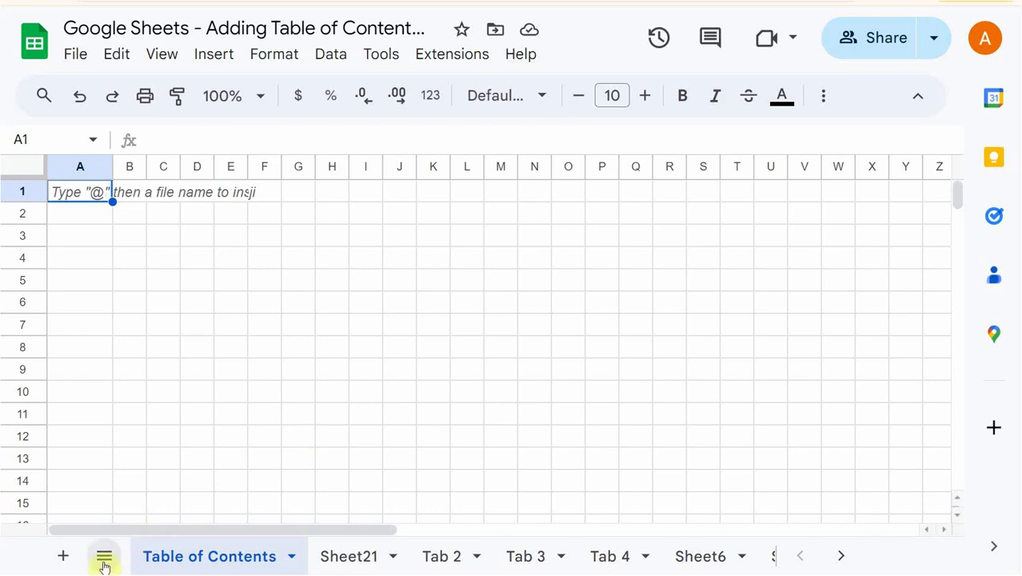
- Browse the list of all sheets, visit the long test-named sheet, then return to Table of Contents
{"action": "left_click", "coordinate": [104, 560]}
{"action": "scroll", "coordinate": [548, 288], "scroll_direction": "down", "scroll_amount": 1}
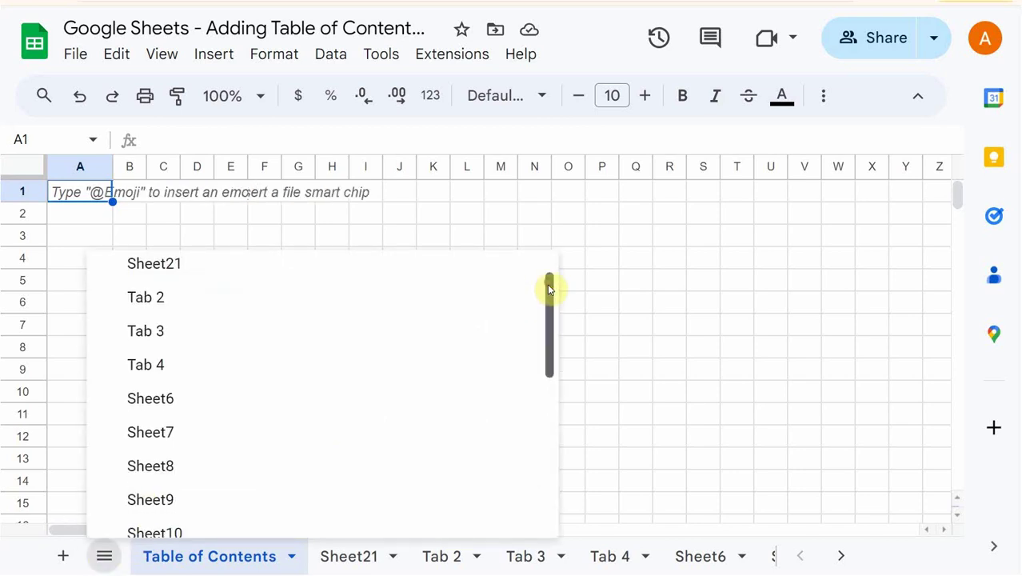
{"action": "left_click_drag", "start_coordinate": [548, 289], "coordinate": [561, 444]}
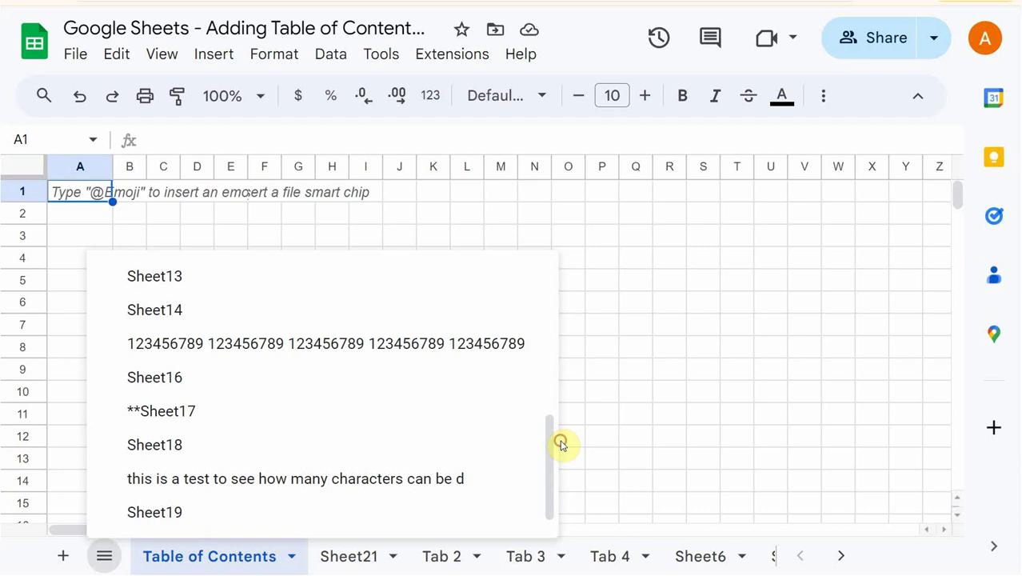
{"action": "left_click", "coordinate": [471, 481]}
{"action": "left_click", "coordinate": [102, 555]}
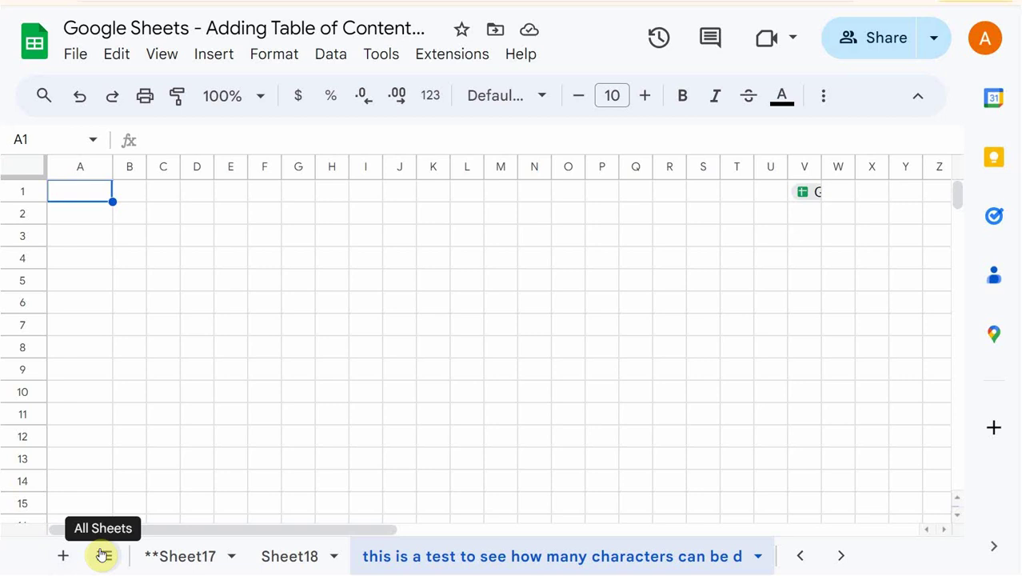
{"action": "left_click", "coordinate": [104, 554]}
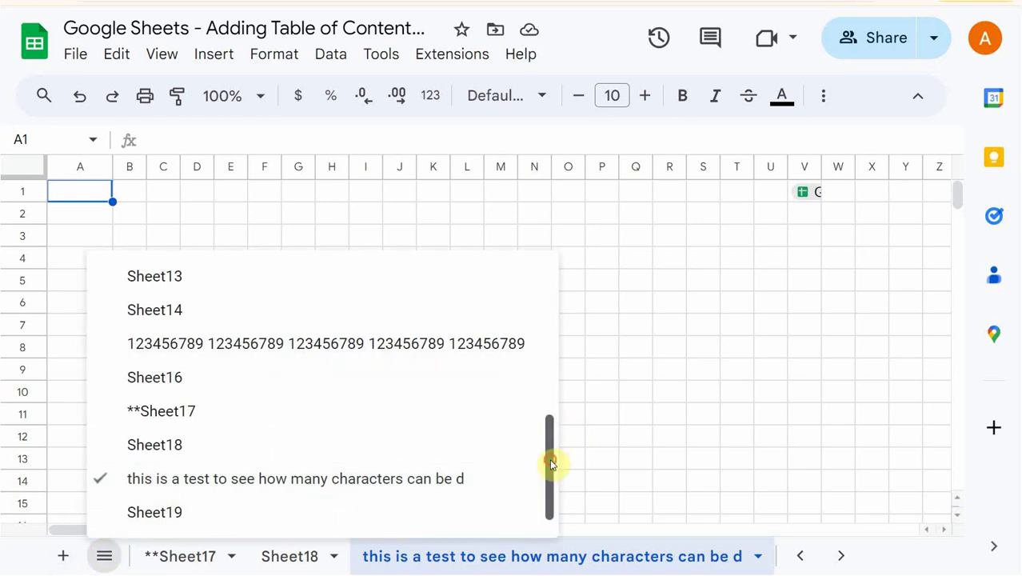
{"action": "mouse_move", "coordinate": [551, 462]}
{"action": "left_mouse_down"}
{"action": "mouse_move", "coordinate": [540, 319]}
{"action": "mouse_move", "coordinate": [572, 481]}
{"action": "left_mouse_up"}
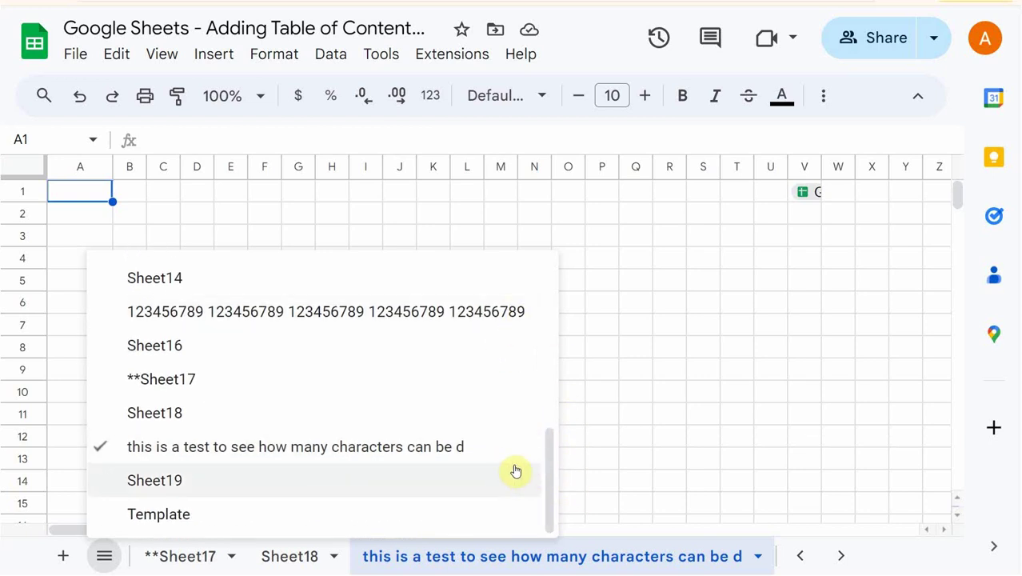
{"action": "left_click_drag", "start_coordinate": [548, 472], "coordinate": [551, 281]}
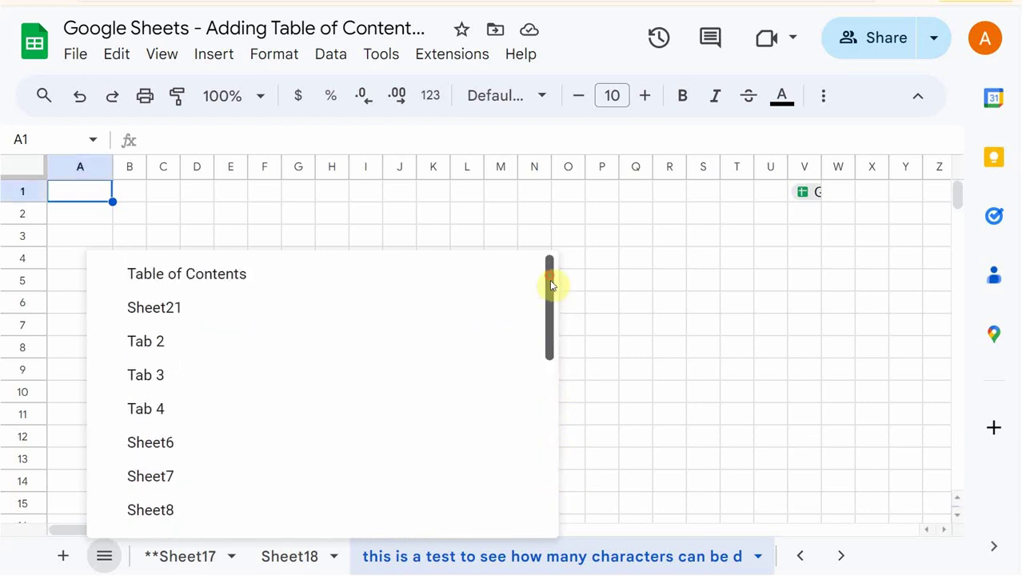
{"action": "left_click", "coordinate": [231, 277]}
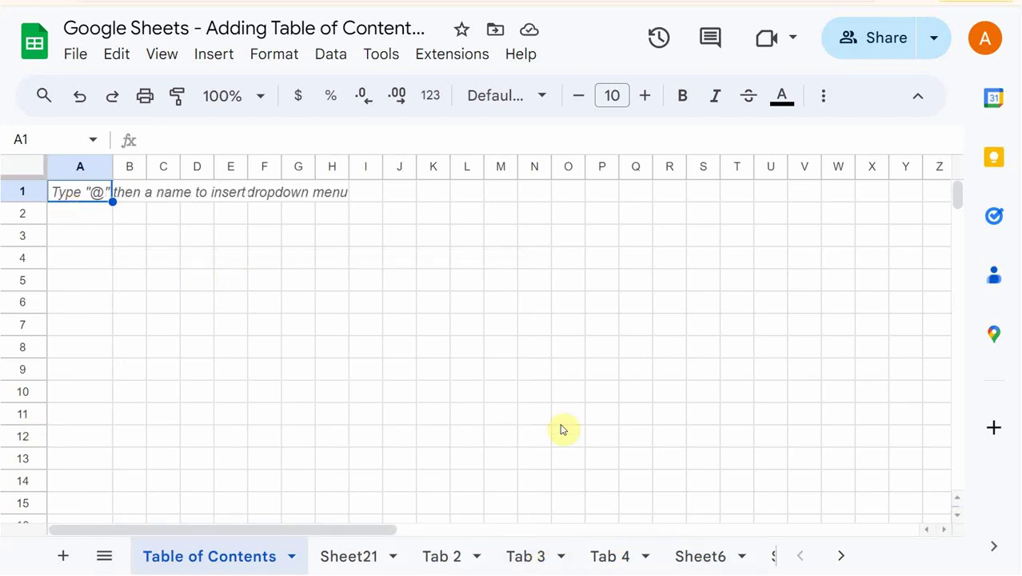
- Review the YouTube tutorial, then launch Apps Script from the Extensions menu
{"action": "key", "text": "alt+Tab"}
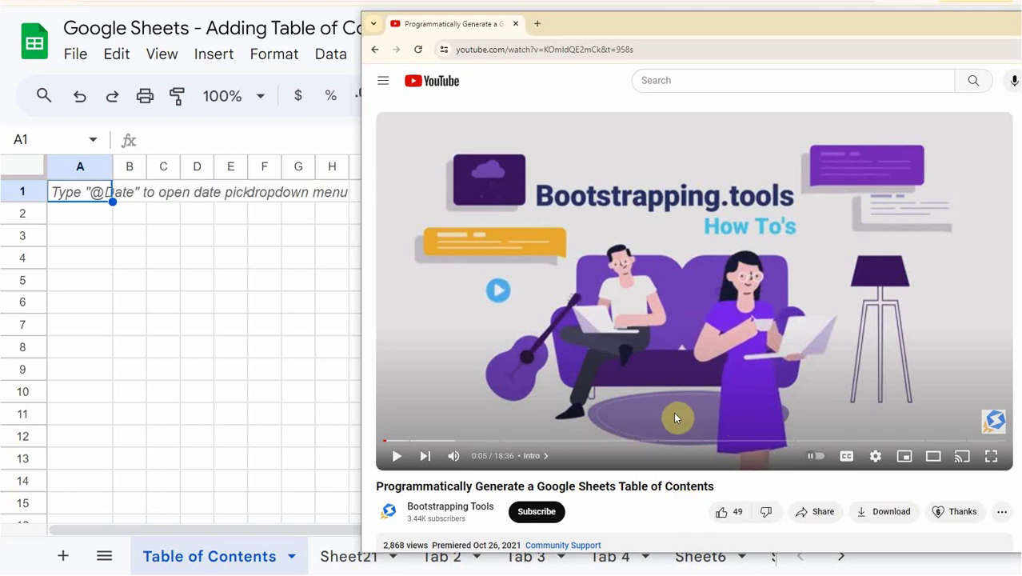
{"action": "scroll", "coordinate": [623, 406], "scroll_direction": "down", "scroll_amount": 3}
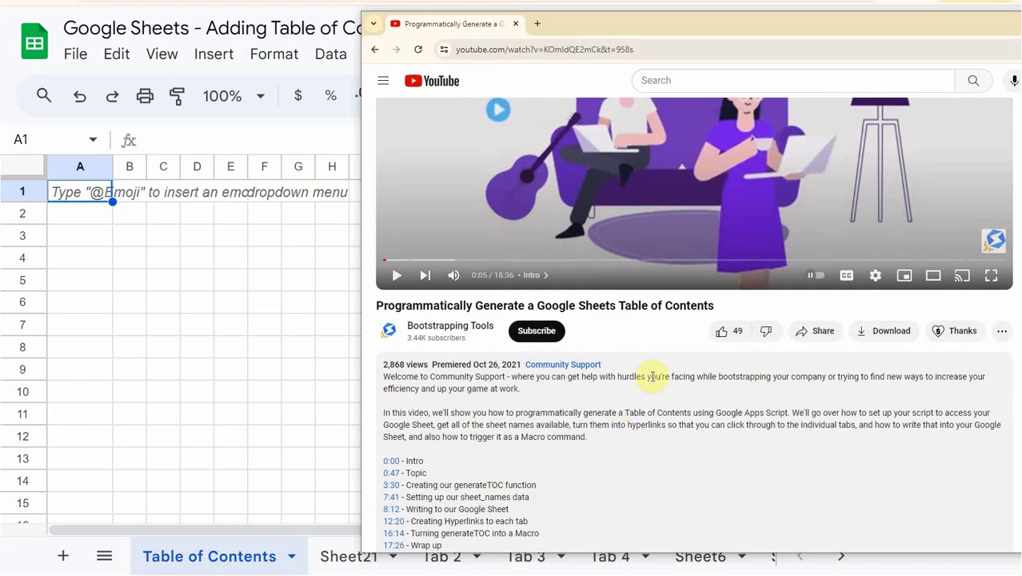
{"action": "scroll", "coordinate": [651, 375], "scroll_direction": "down", "scroll_amount": 1}
{"action": "scroll", "coordinate": [645, 381], "scroll_direction": "down", "scroll_amount": 1}
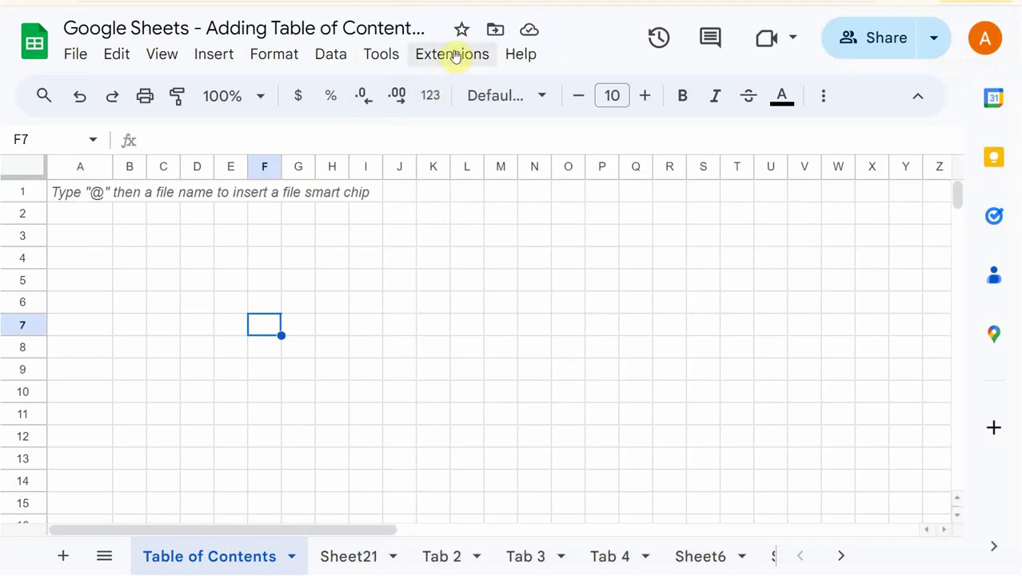
{"action": "left_click", "coordinate": [451, 56]}
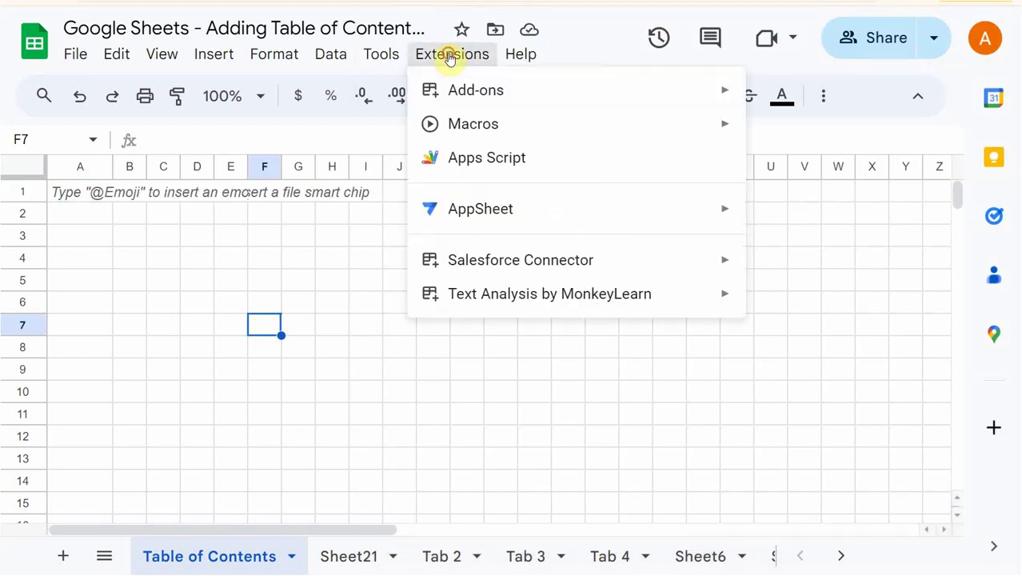
{"action": "left_click", "coordinate": [475, 164]}
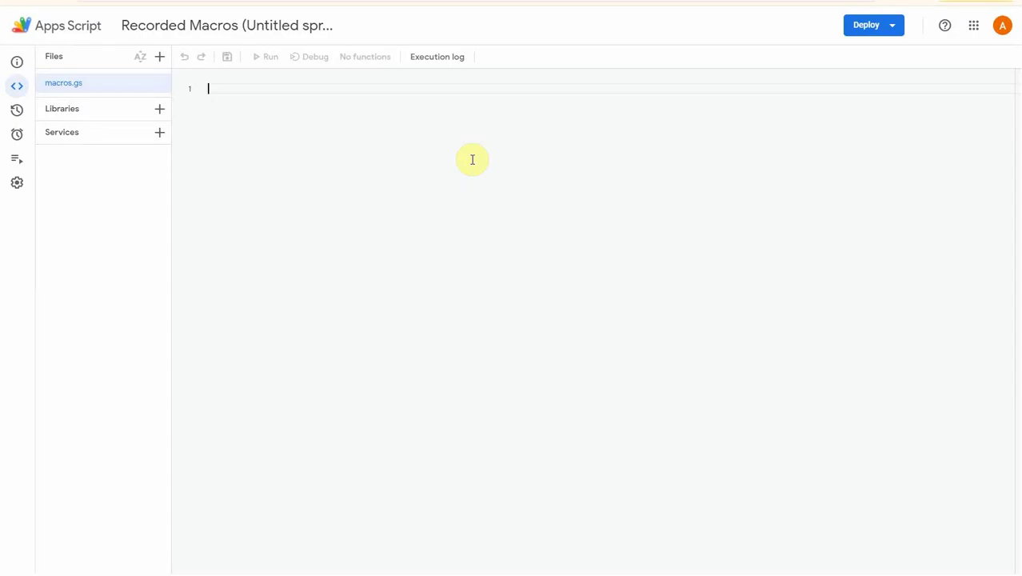
- Find and select the generateTOC code in the YouTube comments, then return to the script editor
{"action": "key", "text": "alt+Tab"}
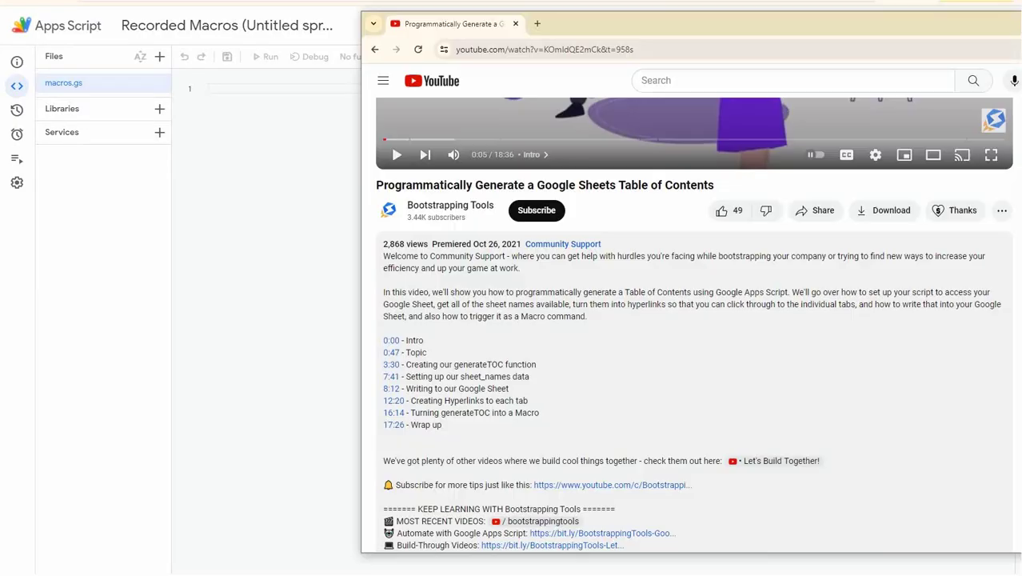
{"action": "scroll", "coordinate": [824, 316], "scroll_direction": "down", "scroll_amount": 2}
{"action": "scroll", "coordinate": [827, 313], "scroll_direction": "down", "scroll_amount": 2}
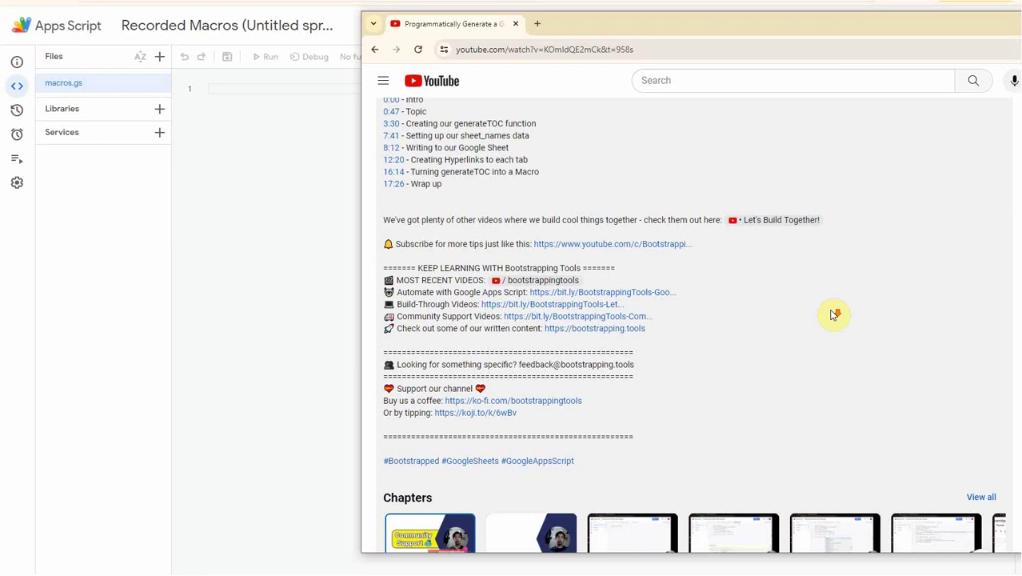
{"action": "scroll", "coordinate": [830, 312], "scroll_direction": "down", "scroll_amount": 1}
{"action": "scroll", "coordinate": [832, 314], "scroll_direction": "down", "scroll_amount": 2}
{"action": "scroll", "coordinate": [831, 314], "scroll_direction": "down", "scroll_amount": 5}
{"action": "scroll", "coordinate": [835, 315], "scroll_direction": "down", "scroll_amount": 5}
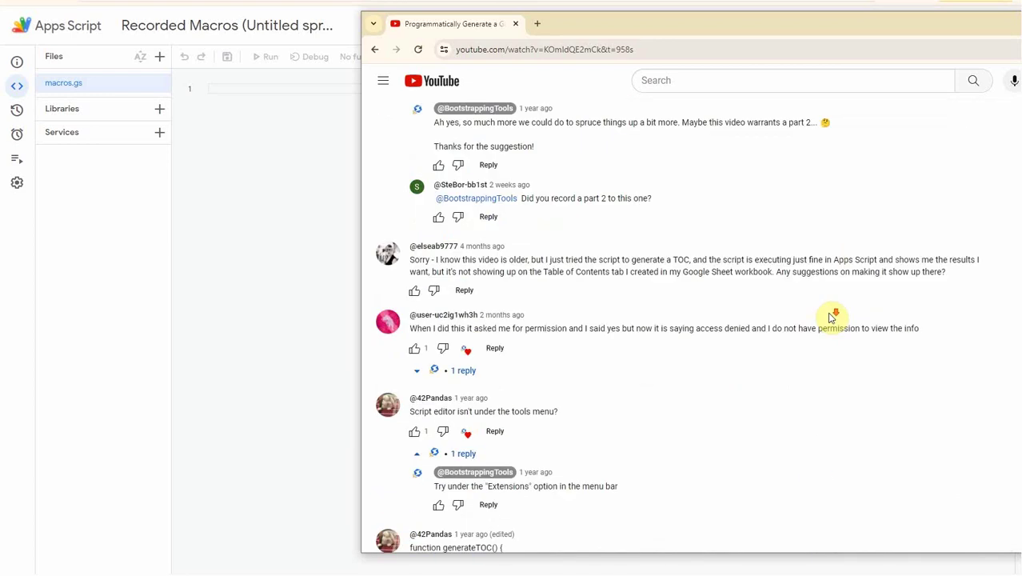
{"action": "scroll", "coordinate": [835, 315], "scroll_direction": "down", "scroll_amount": 4}
{"action": "left_click_drag", "start_coordinate": [417, 404], "coordinate": [413, 251]}
{"action": "key", "text": "ctrl+c"}
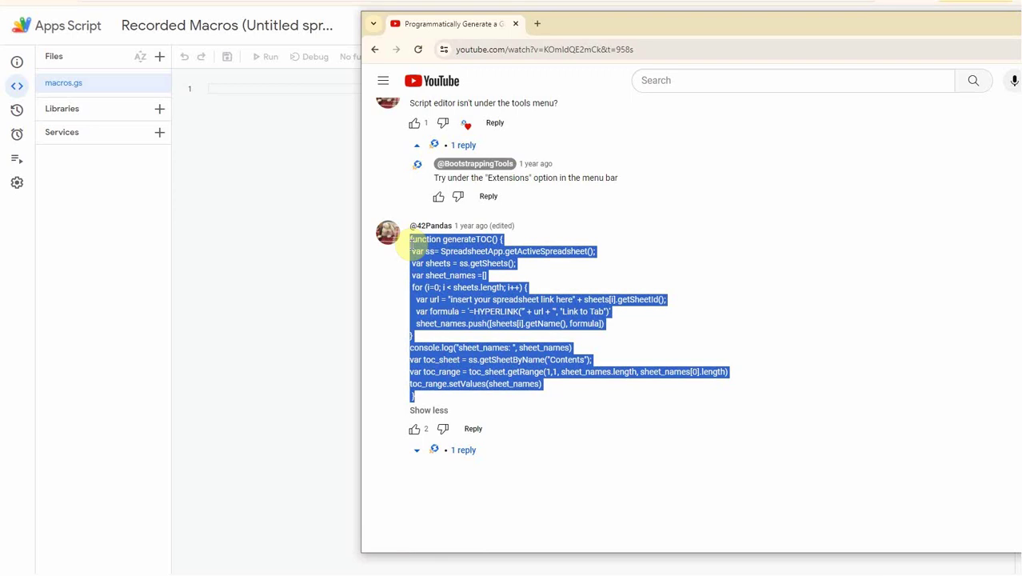
{"action": "left_click", "coordinate": [230, 88]}
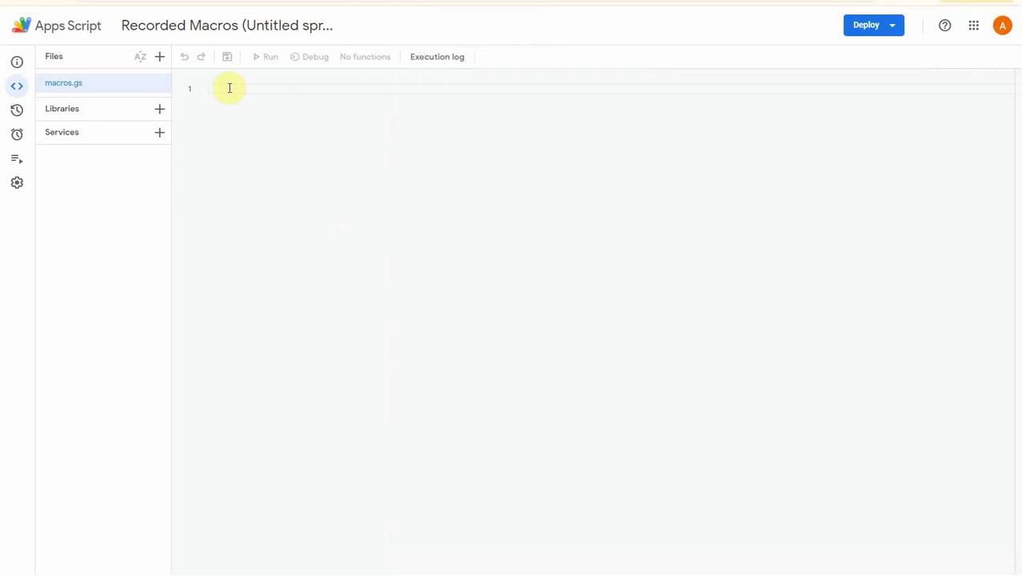
- Paste generateTOC into macros.gs, save, and replace the line-6 link placeholder with the spreadsheet URL
{"action": "key", "text": "ctrl+v"}
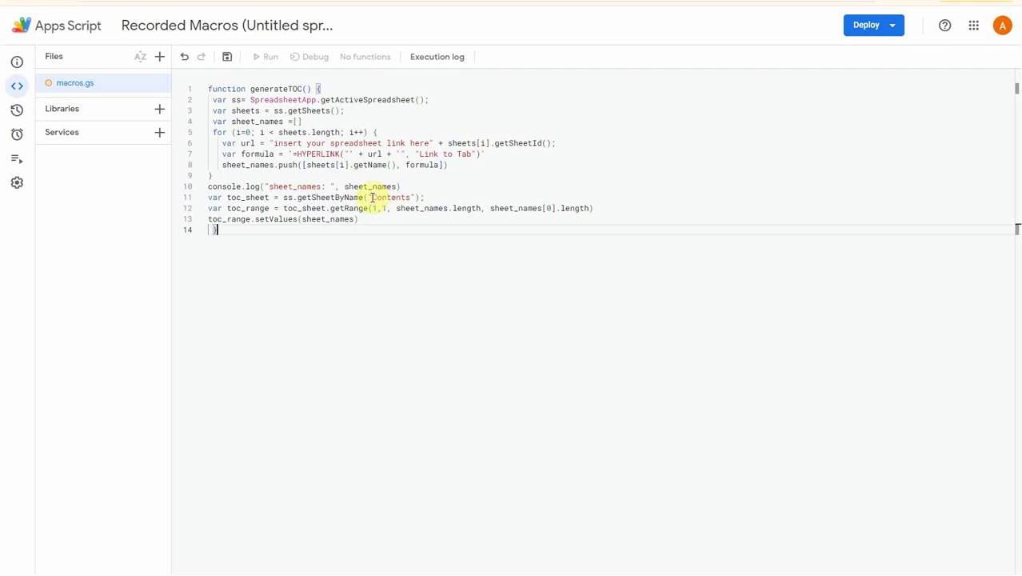
{"action": "left_click", "coordinate": [227, 56]}
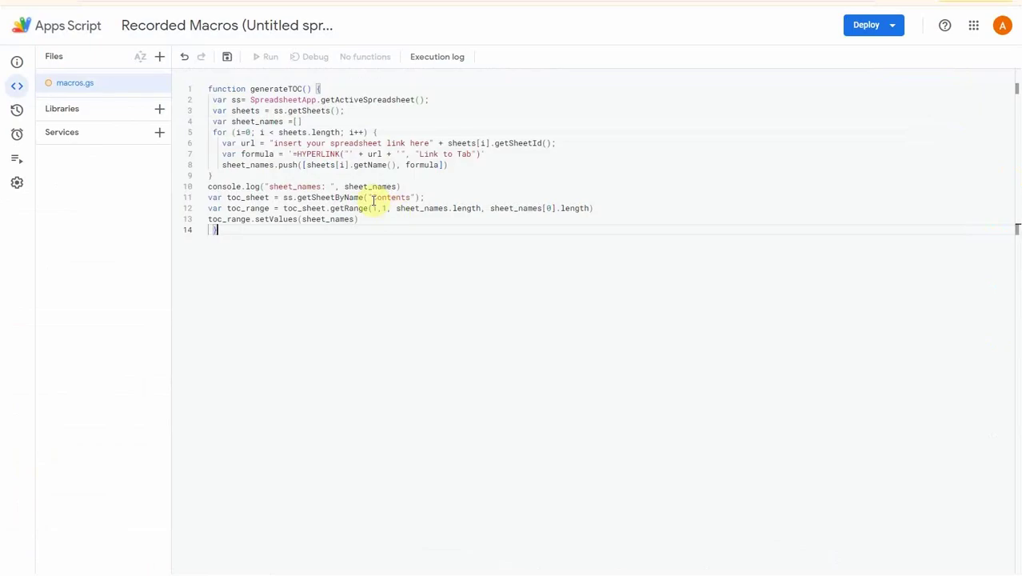
{"action": "left_click", "coordinate": [371, 198]}
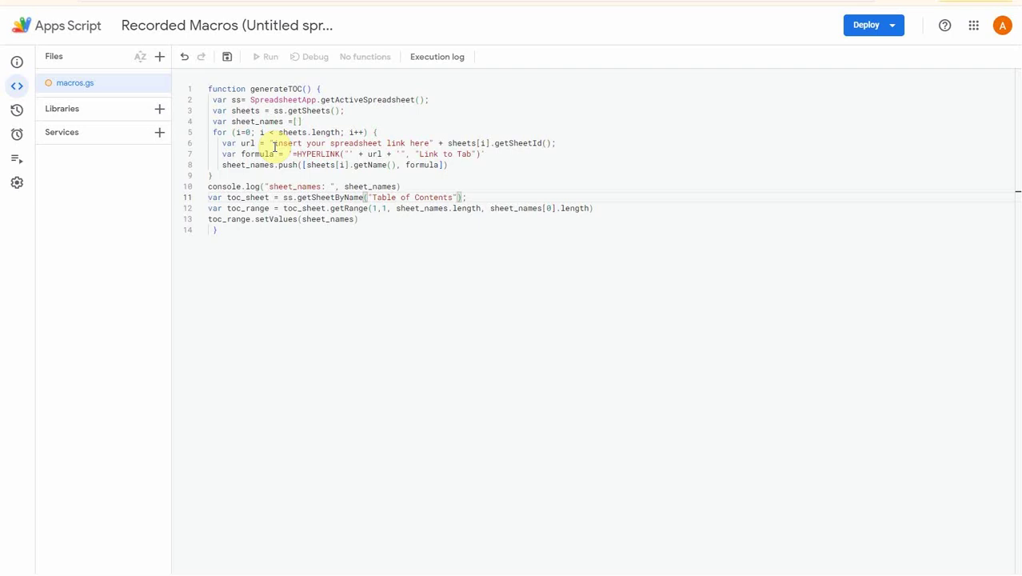
{"action": "left_click_drag", "start_coordinate": [274, 143], "coordinate": [423, 143]}
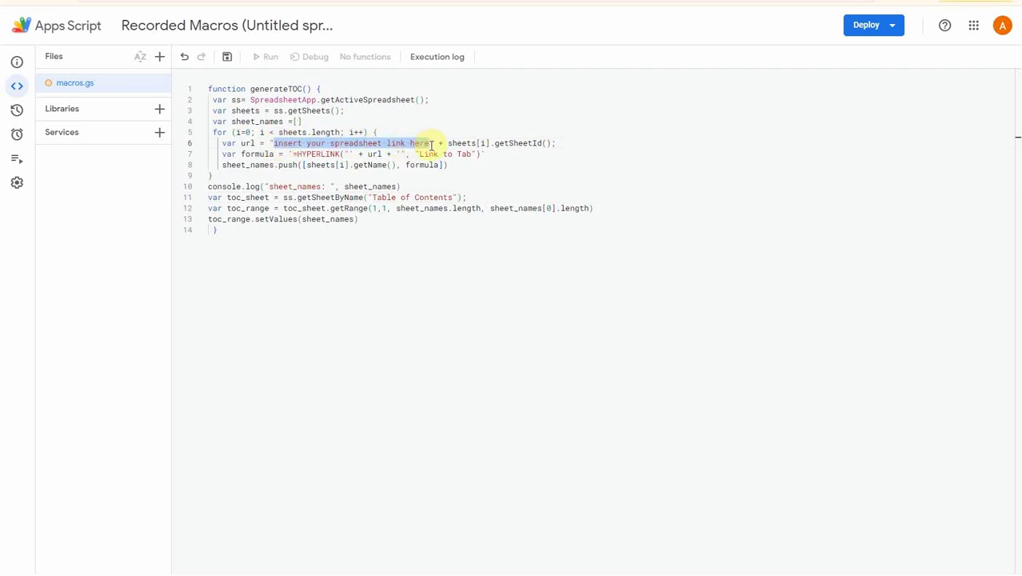
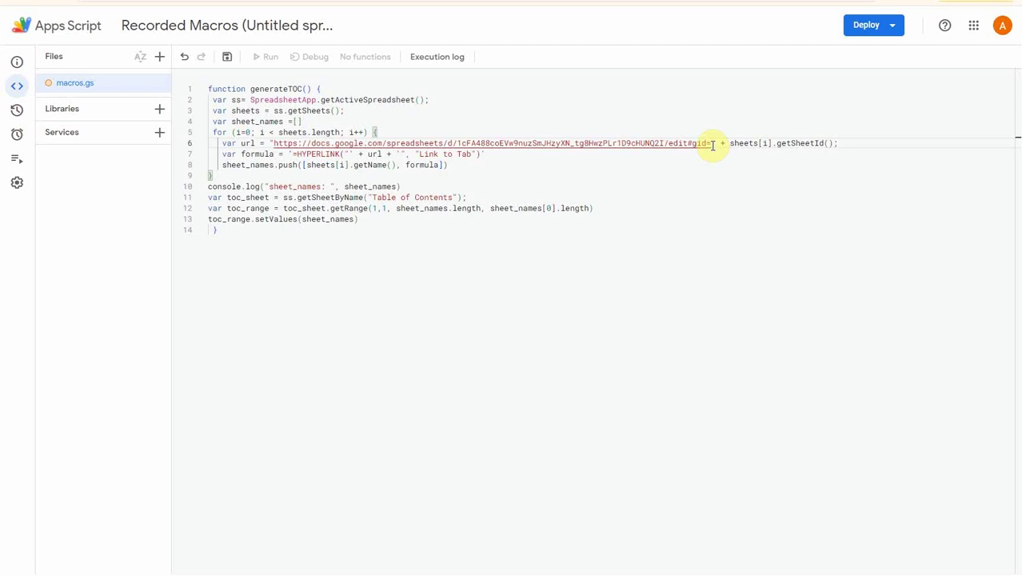
- Save and run generateTOC, granting the chosen account spreadsheet access permissions
{"action": "left_click", "coordinate": [226, 60]}
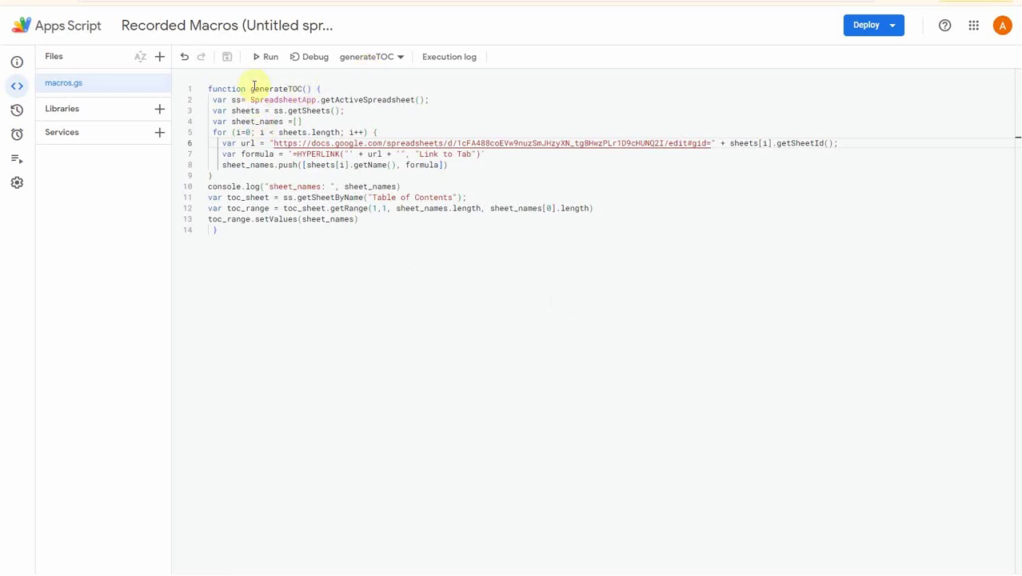
{"action": "left_click", "coordinate": [270, 65]}
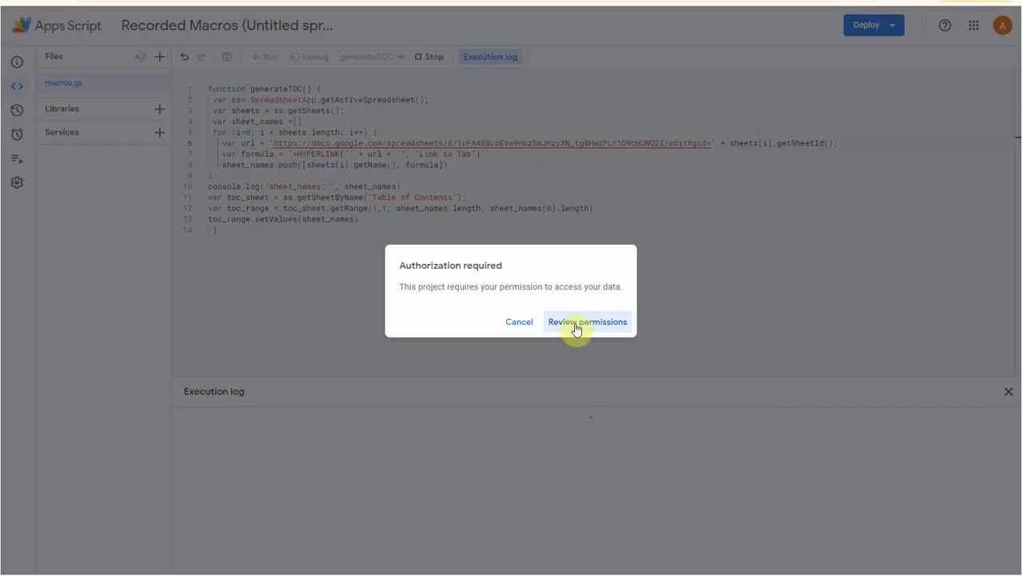
{"action": "left_click", "coordinate": [574, 323]}
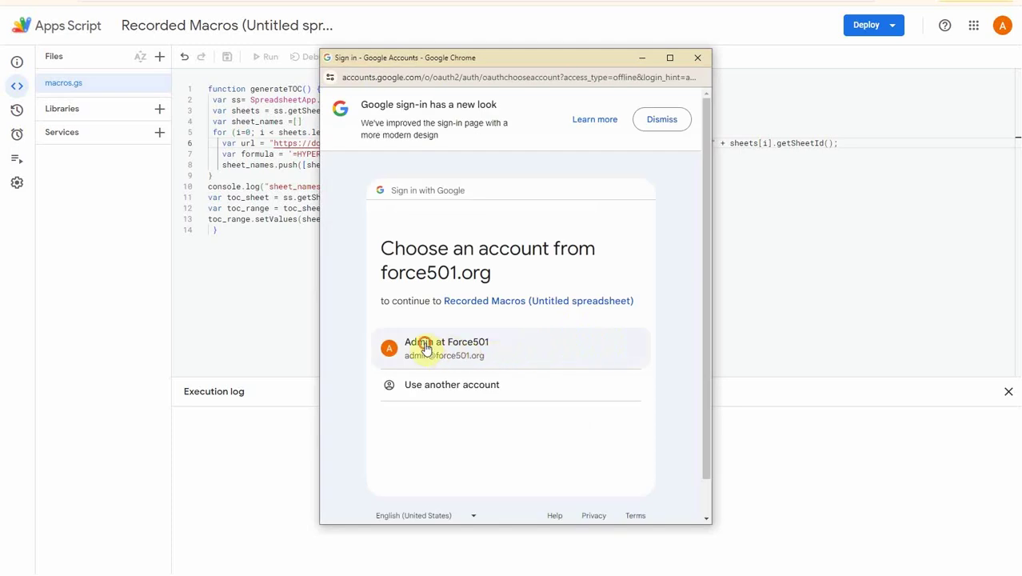
{"action": "left_click", "coordinate": [426, 347]}
{"action": "scroll", "coordinate": [579, 328], "scroll_direction": "down", "scroll_amount": 3}
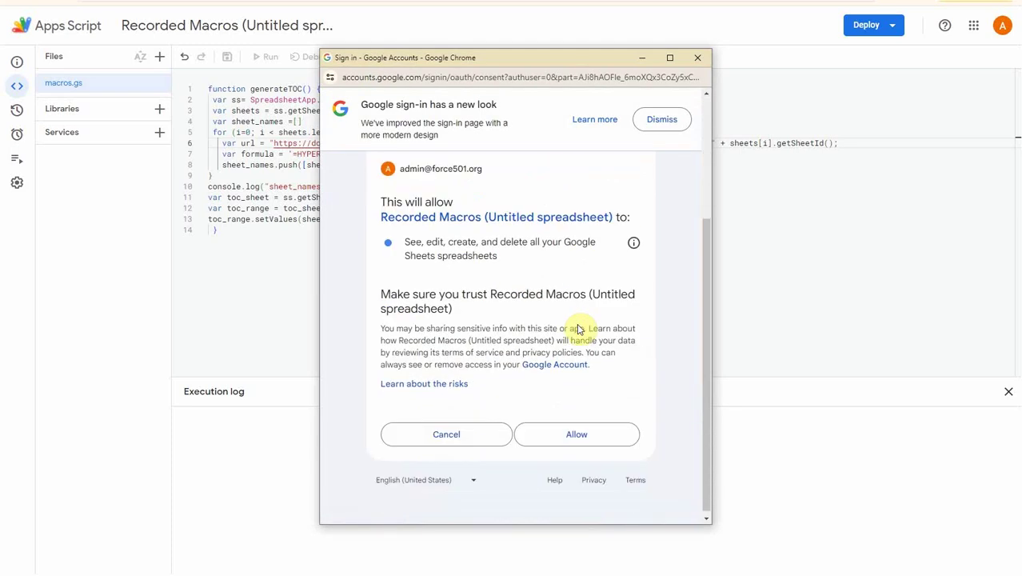
{"action": "left_click", "coordinate": [604, 422]}
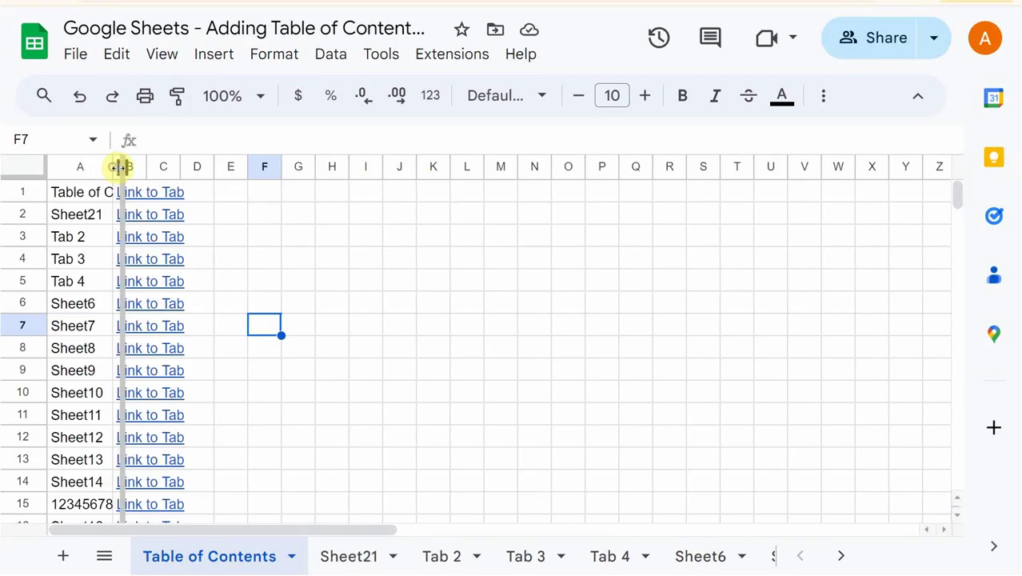
- Widen column A of Table of Contents in two drags so full tab names show
{"action": "left_click_drag", "start_coordinate": [119, 166], "coordinate": [358, 206]}
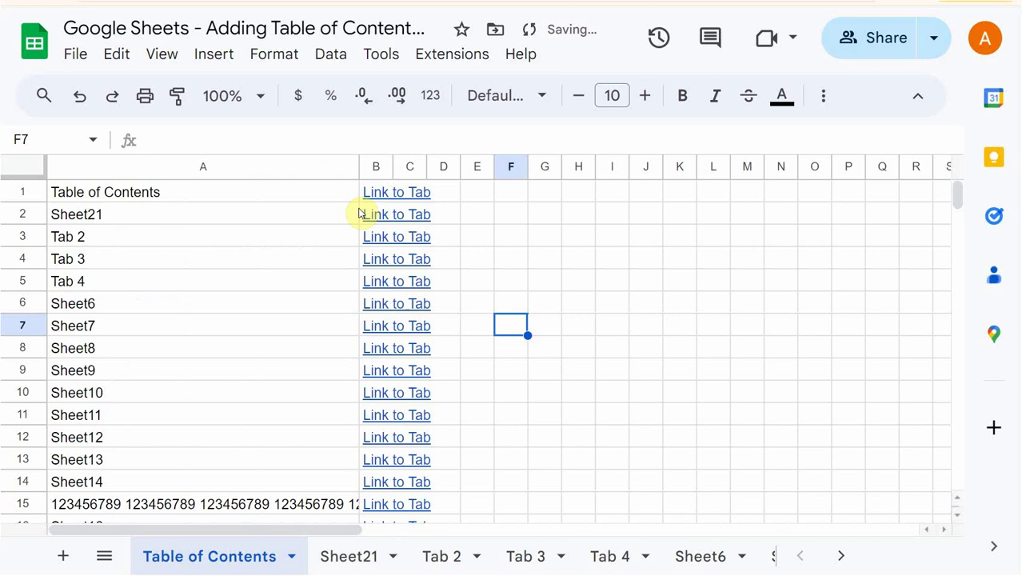
{"action": "left_click_drag", "start_coordinate": [359, 166], "coordinate": [460, 166]}
{"action": "scroll", "coordinate": [588, 267], "scroll_direction": "down", "scroll_amount": 2}
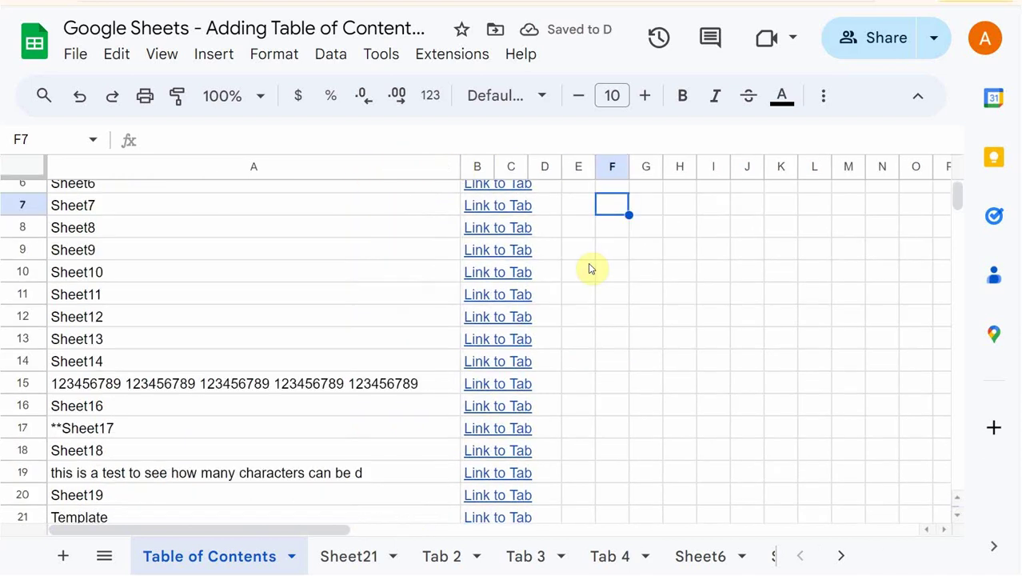
{"action": "scroll", "coordinate": [257, 235], "scroll_direction": "up", "scroll_amount": 2}
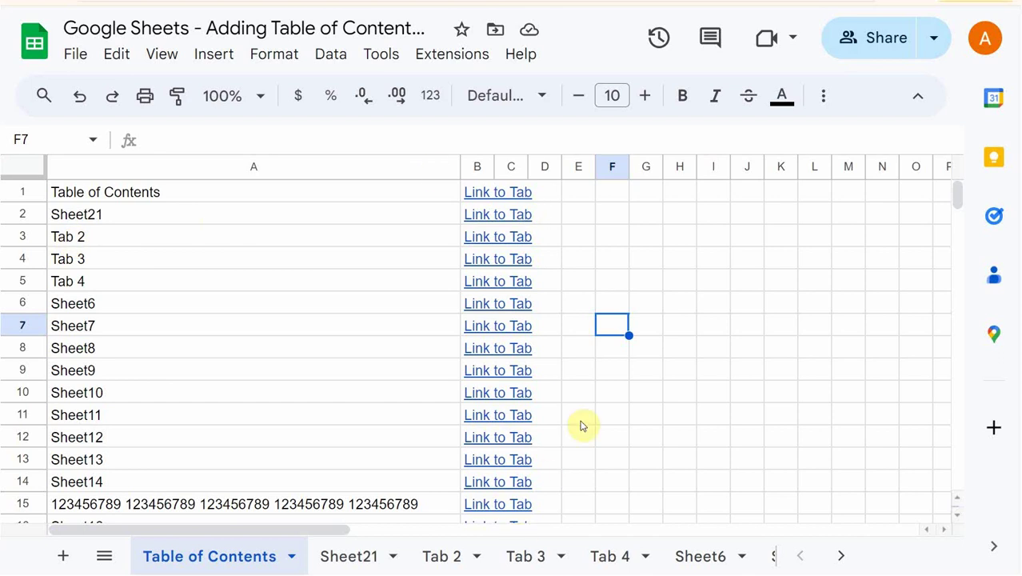
- From Sheet22, import generateTOC via Extensions > Macros and confirm it appears in the Macros list
{"action": "left_click", "coordinate": [503, 267]}
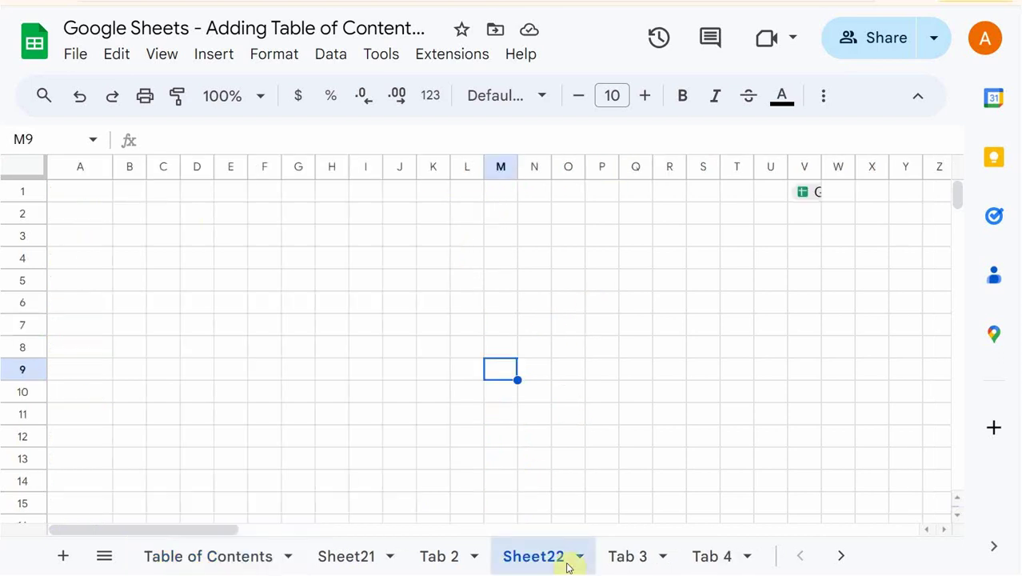
{"action": "left_click", "coordinate": [438, 60]}
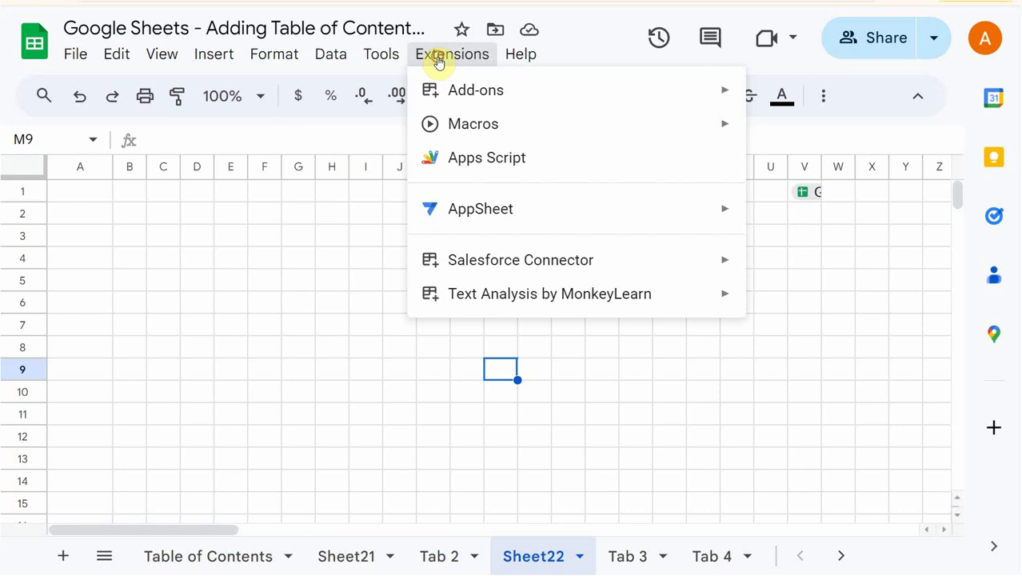
{"action": "mouse_move", "coordinate": [473, 123]}
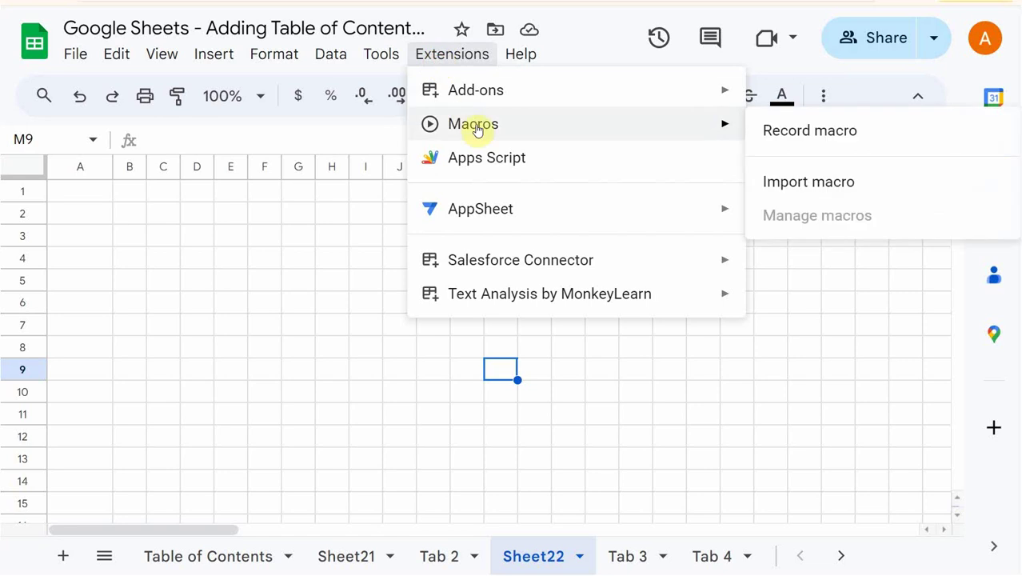
{"action": "left_click", "coordinate": [792, 184]}
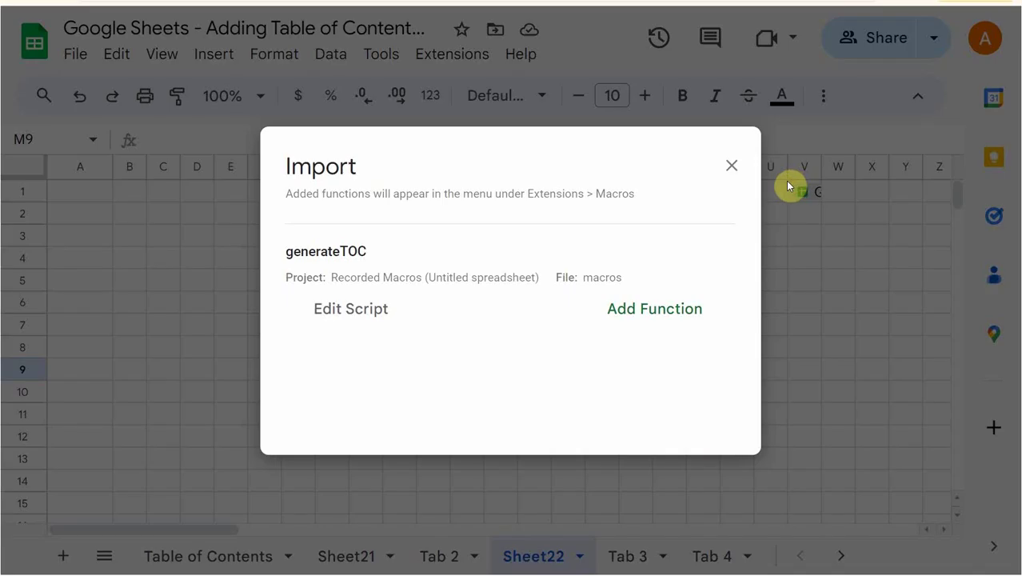
{"action": "left_click", "coordinate": [641, 311]}
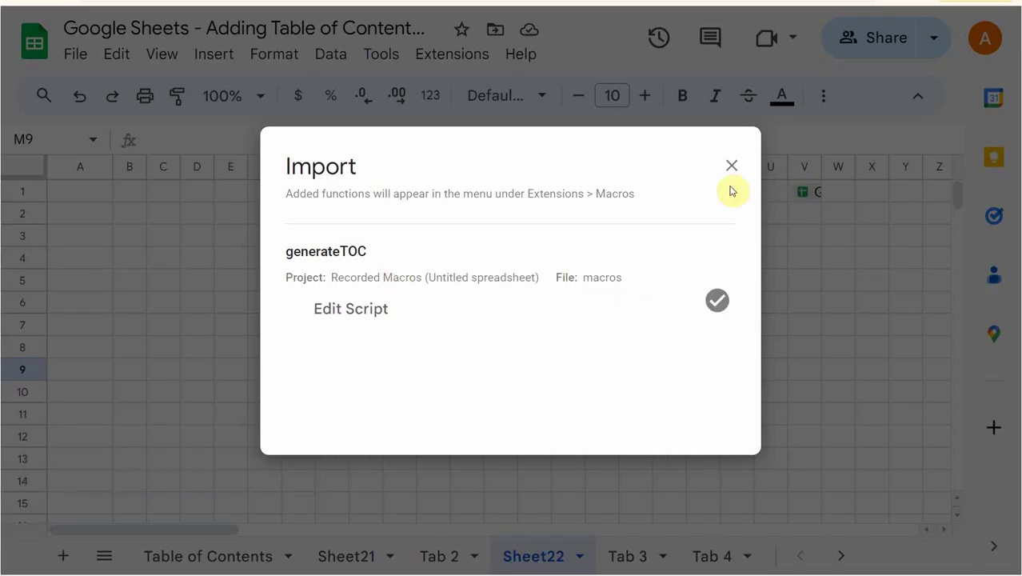
{"action": "left_click", "coordinate": [730, 167]}
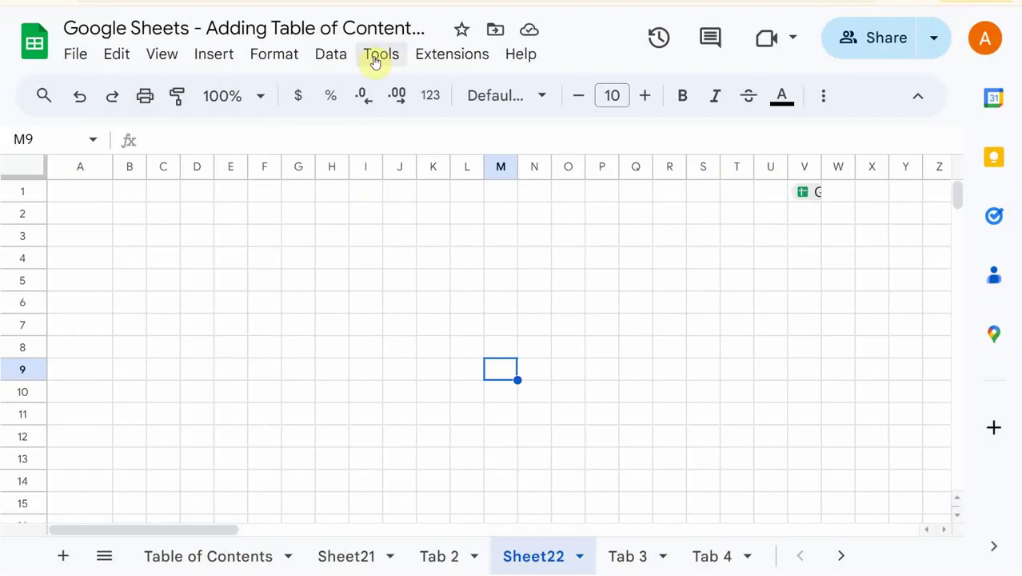
{"action": "left_click", "coordinate": [453, 57]}
{"action": "mouse_move", "coordinate": [474, 124]}
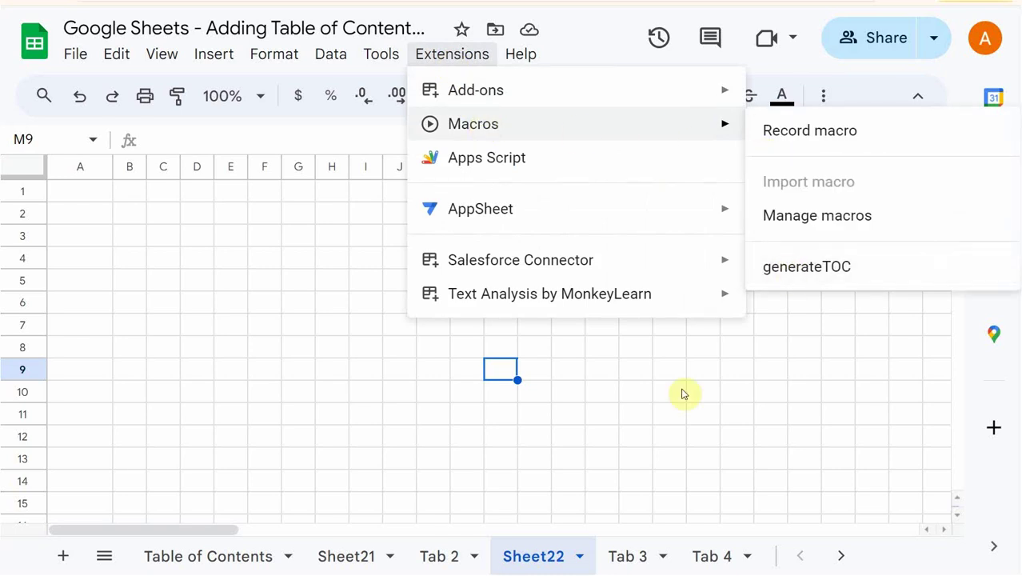
{"action": "left_click", "coordinate": [629, 394]}
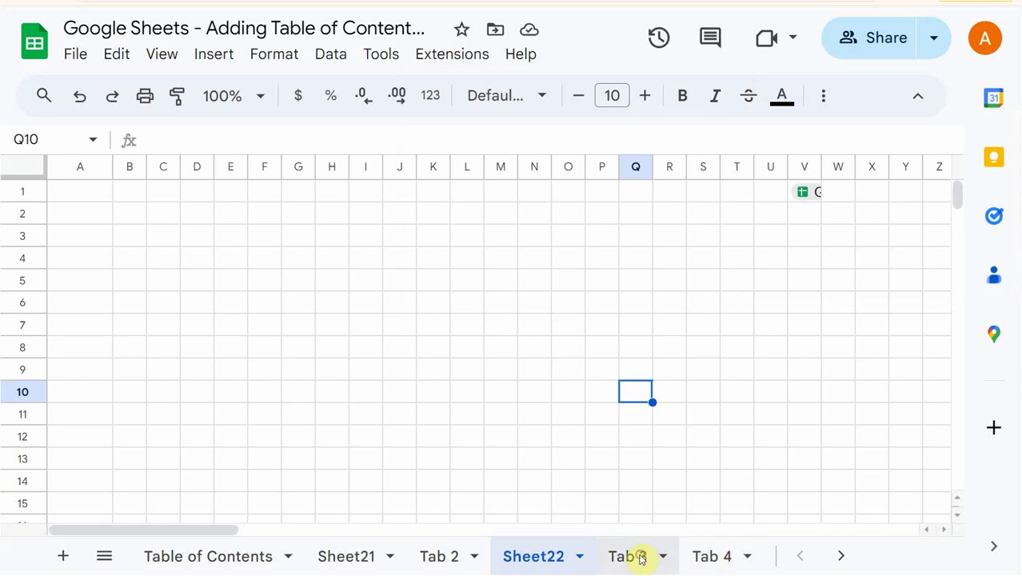
- Add a new Sheet23 after Tab 3, then run the generateTOC macro
{"action": "left_click", "coordinate": [634, 557]}
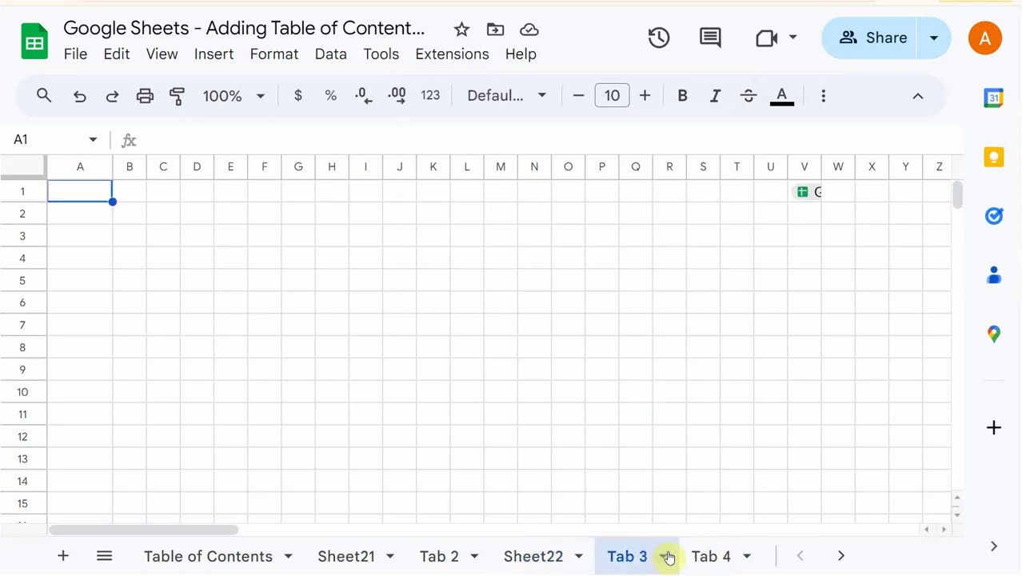
{"action": "left_click", "coordinate": [64, 555]}
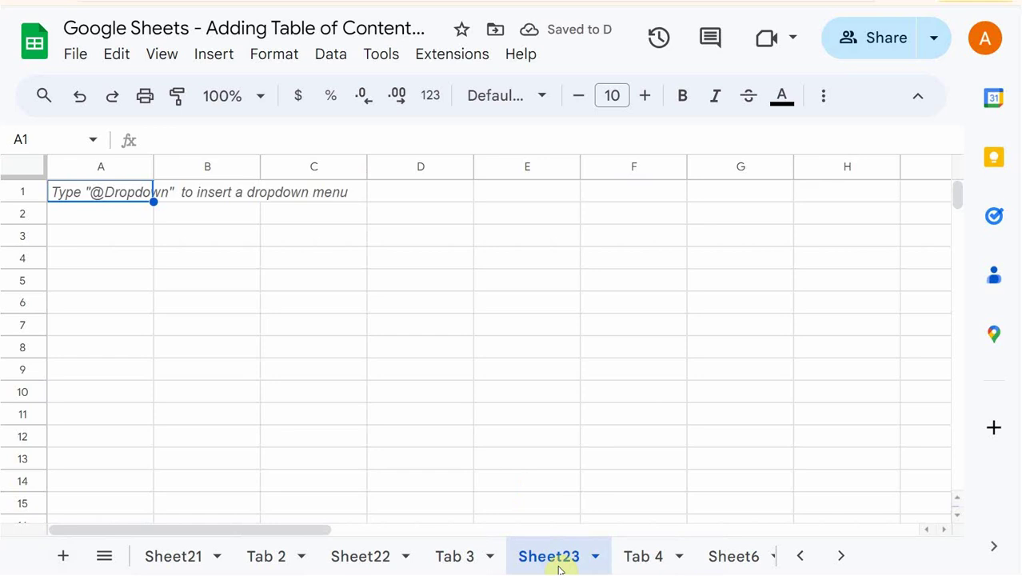
{"action": "left_click", "coordinate": [440, 55]}
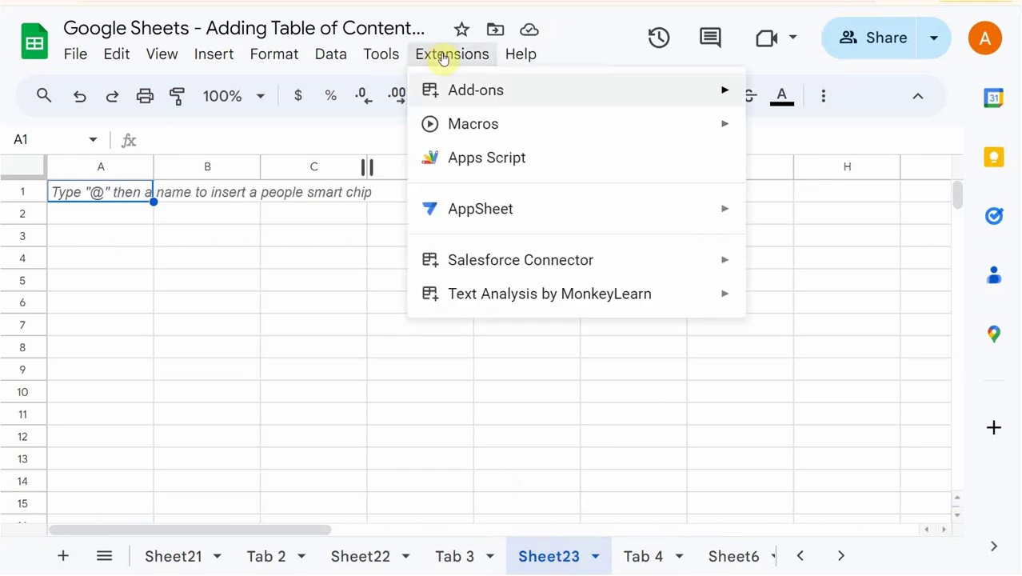
{"action": "mouse_move", "coordinate": [575, 124]}
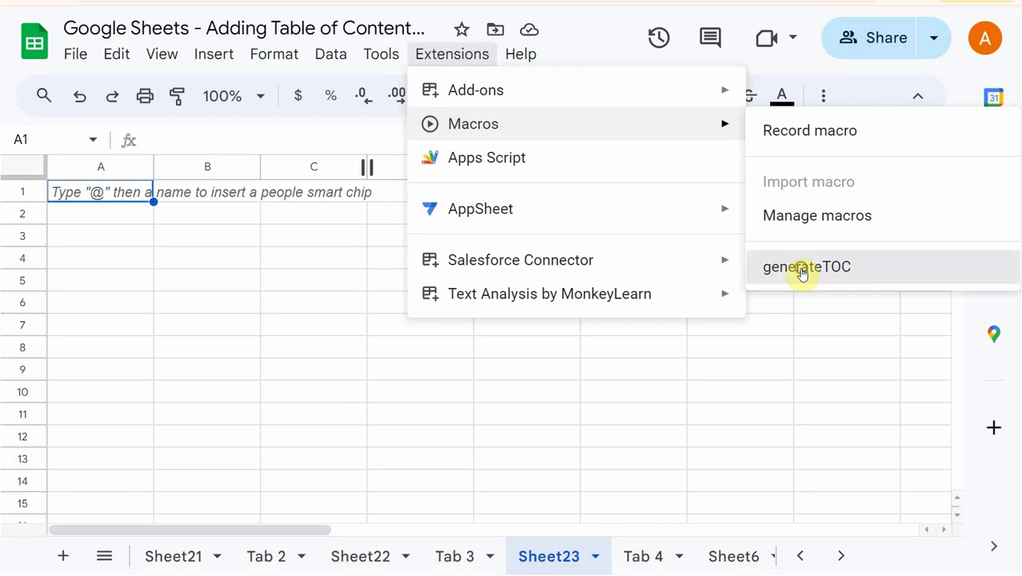
{"action": "left_click", "coordinate": [802, 273]}
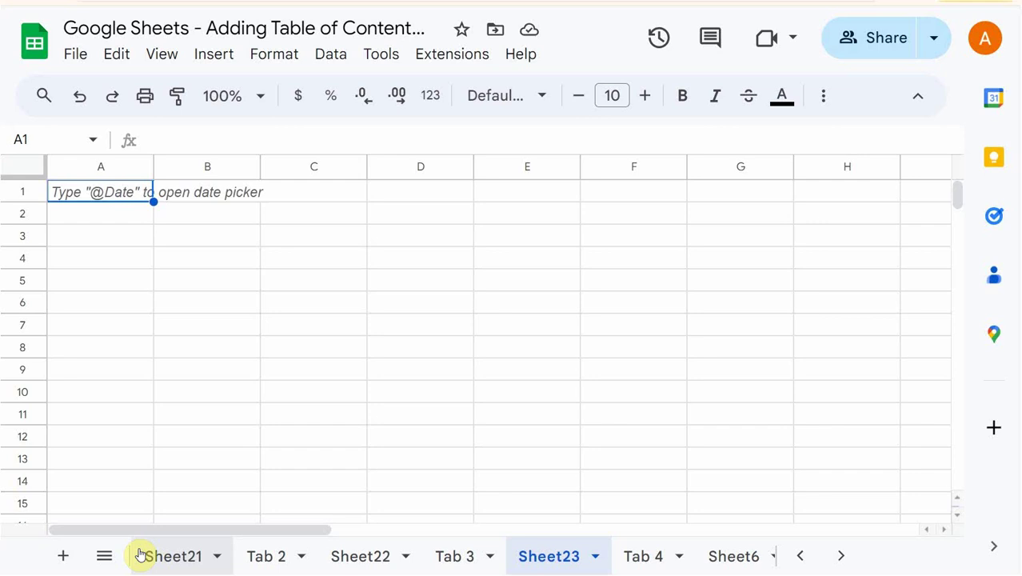
- Go to Table of Contents and follow the Sheet7 link in cell B9
{"action": "left_click", "coordinate": [104, 555]}
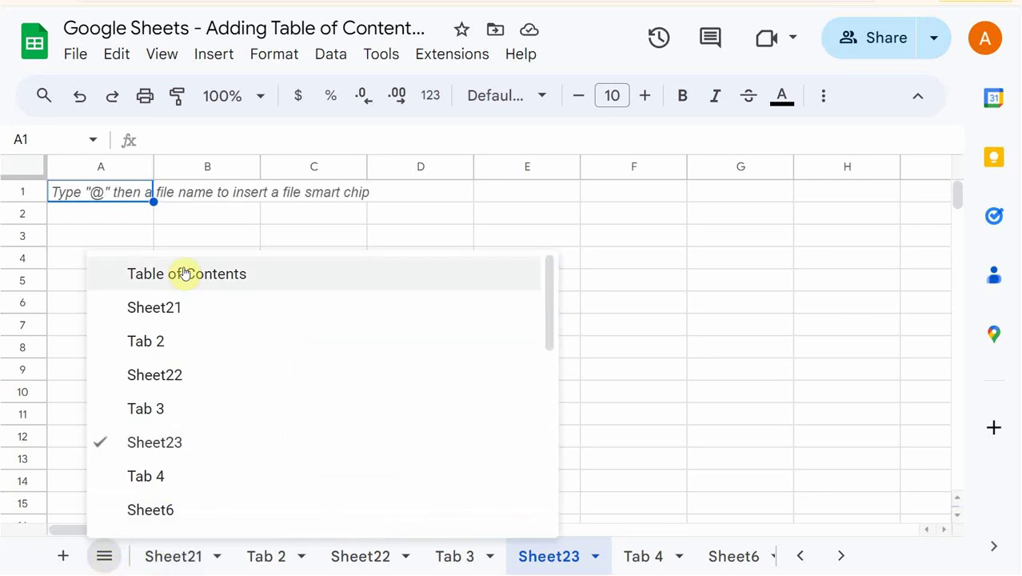
{"action": "left_click", "coordinate": [208, 275]}
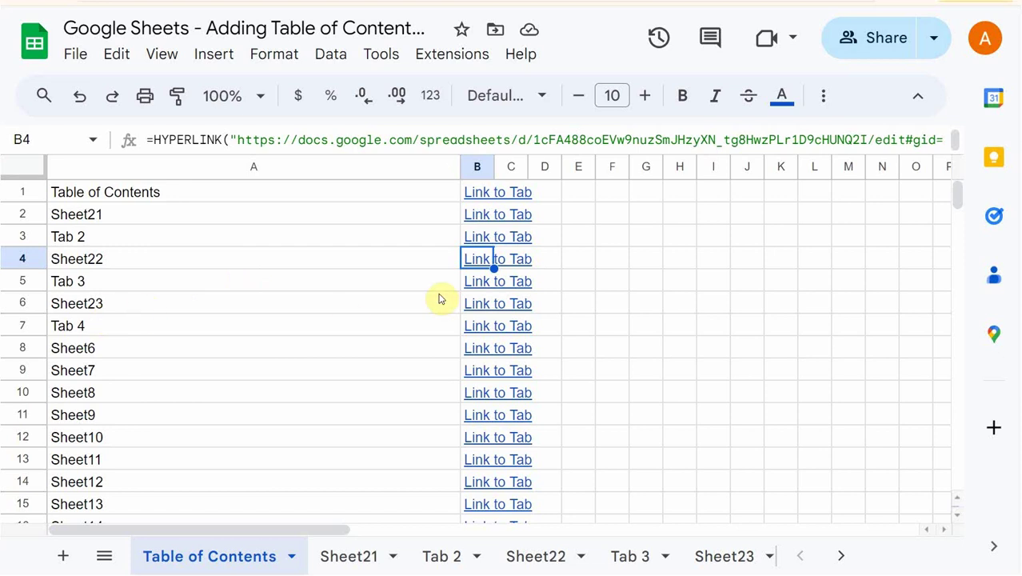
{"action": "mouse_move", "coordinate": [497, 370]}
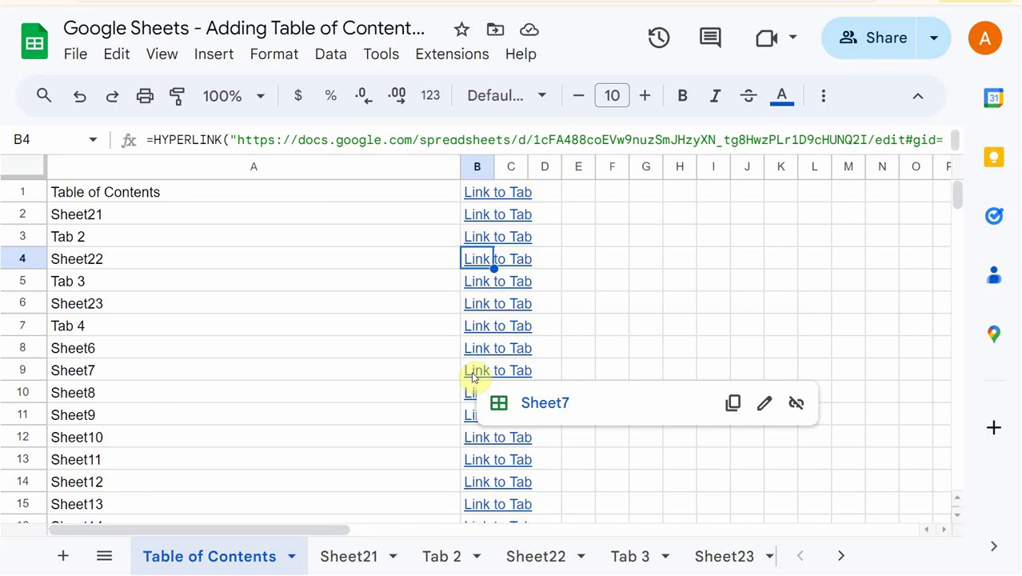
{"action": "left_click", "coordinate": [473, 377]}
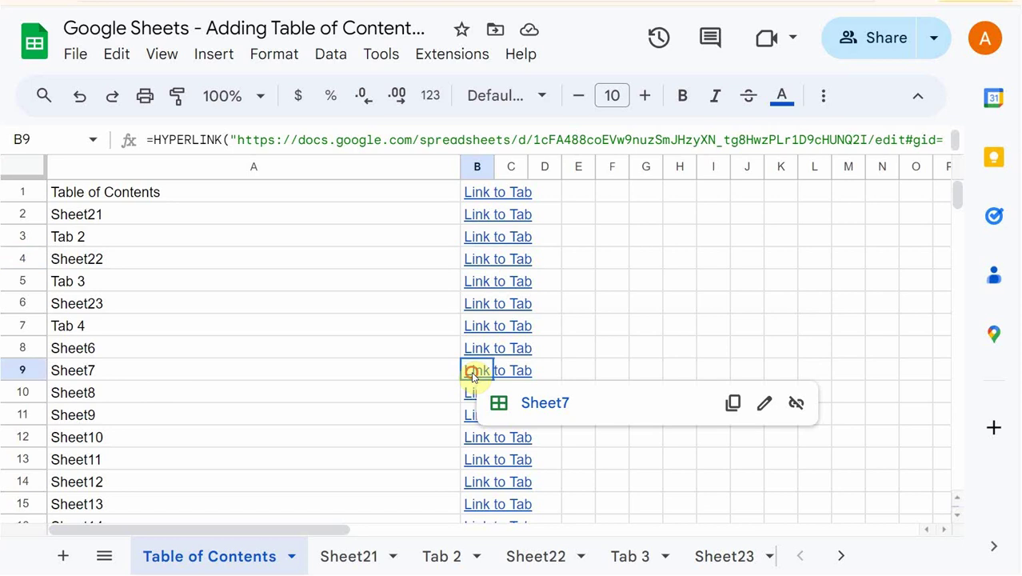
{"action": "left_click", "coordinate": [531, 406]}
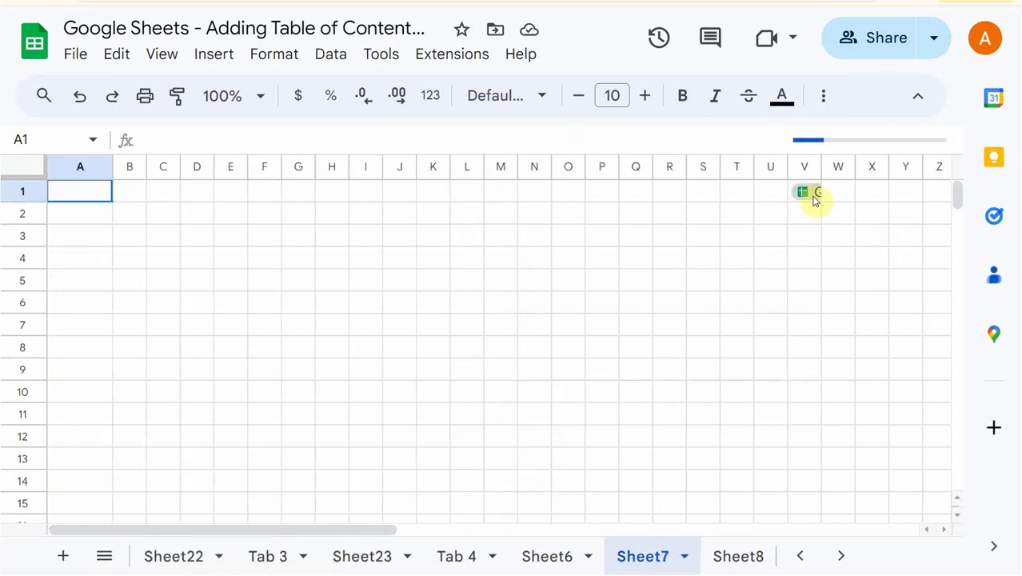
{"action": "mouse_move", "coordinate": [806, 191]}
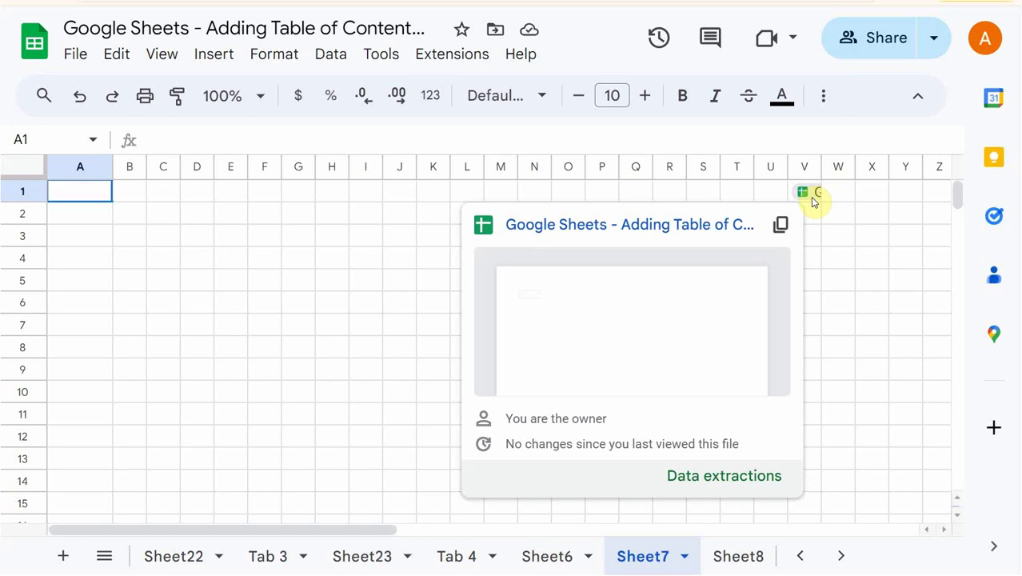
- Open the File menu and dismiss it without choosing a command
{"action": "left_click", "coordinate": [75, 54]}
{"action": "mouse_move", "coordinate": [116, 242]}
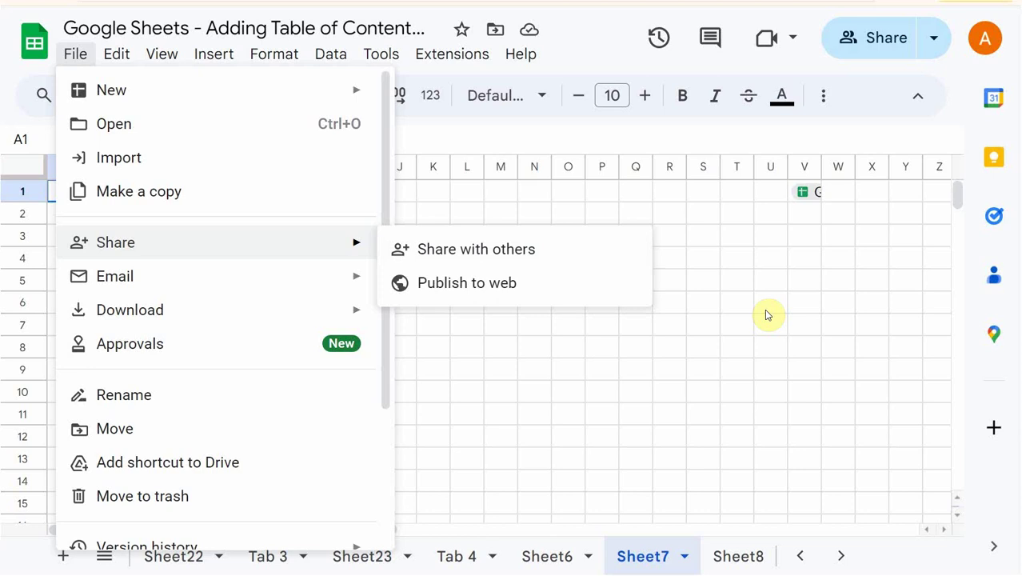
{"action": "left_click", "coordinate": [808, 196]}
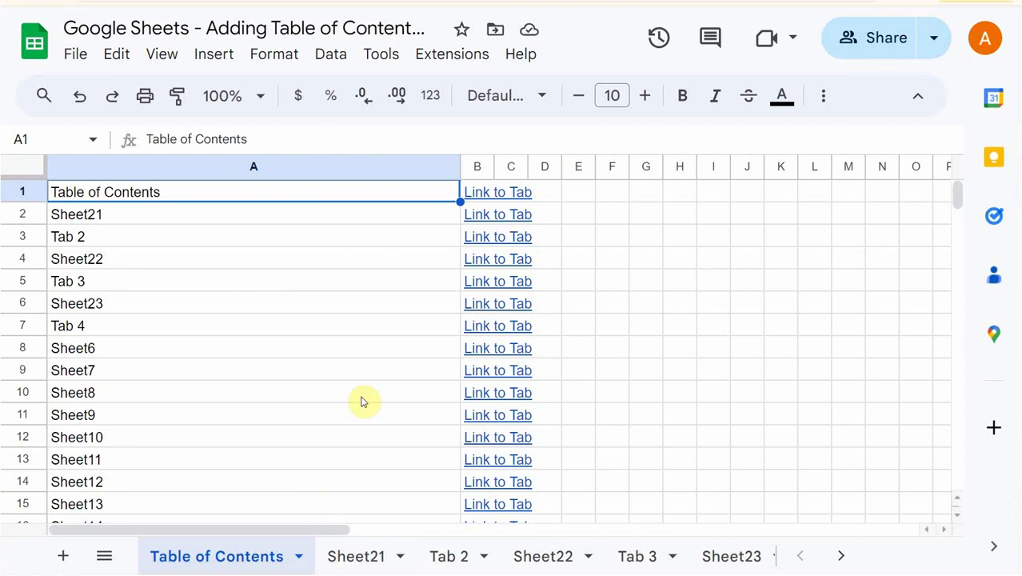
- Enter the note 'this info about sheet 2' in cell F3 beside the Tab 2 row
{"action": "left_click", "coordinate": [604, 194]}
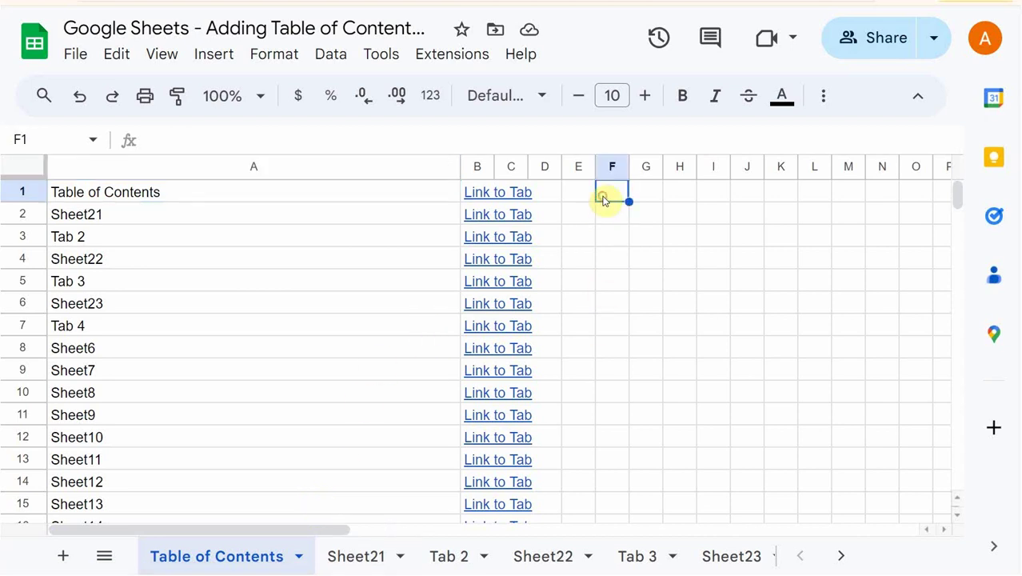
{"action": "left_click", "coordinate": [617, 232]}
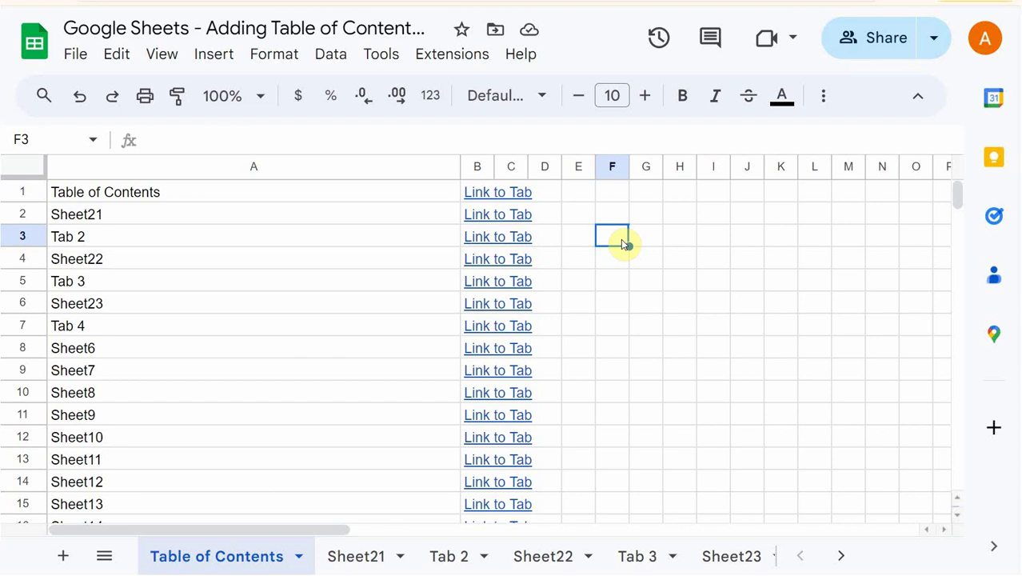
{"action": "type", "text": "this in"}
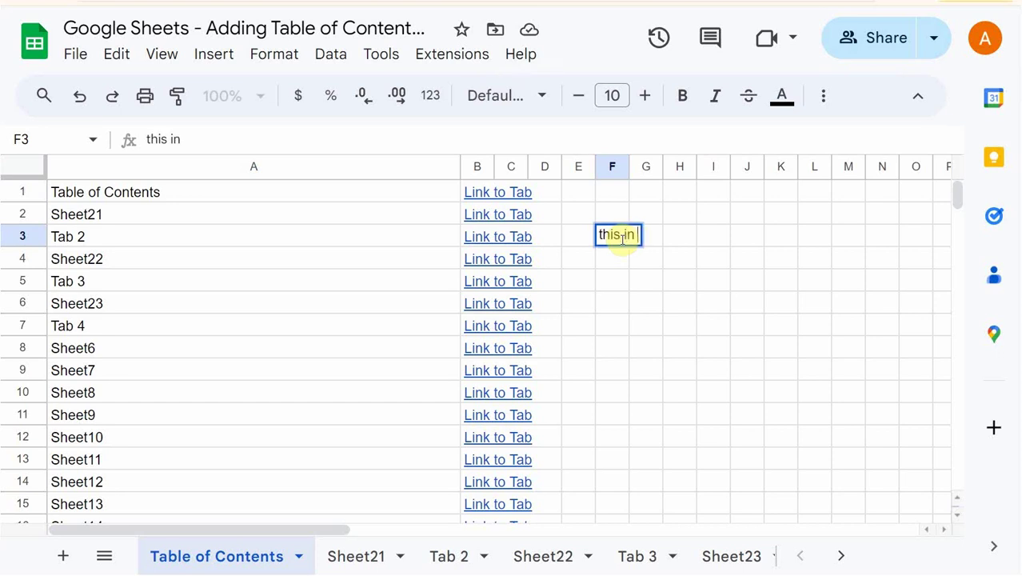
{"action": "type", "text": "fo about shee"}
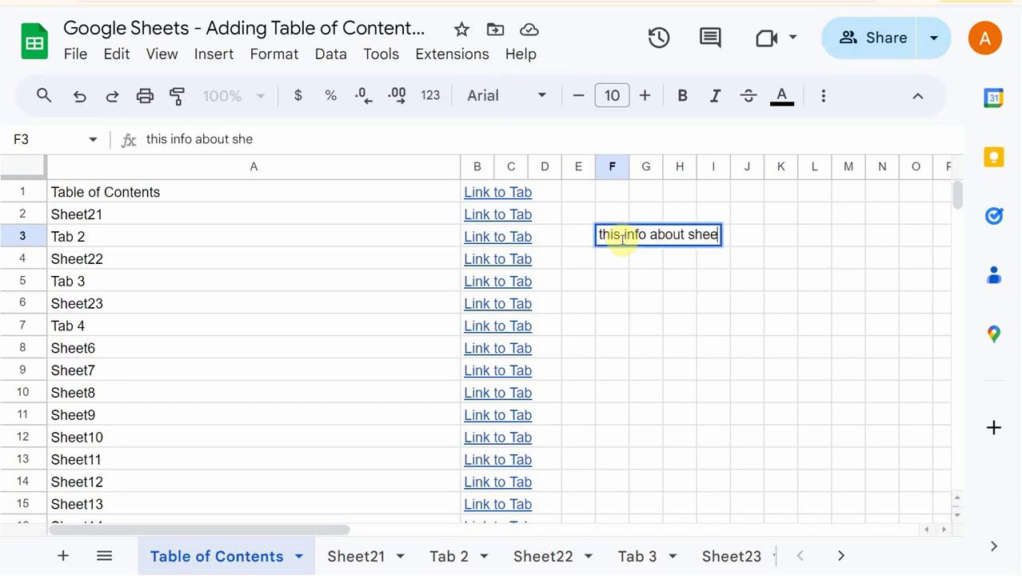
{"action": "type", "text": "t 2"}
{"action": "left_click", "coordinate": [714, 324]}
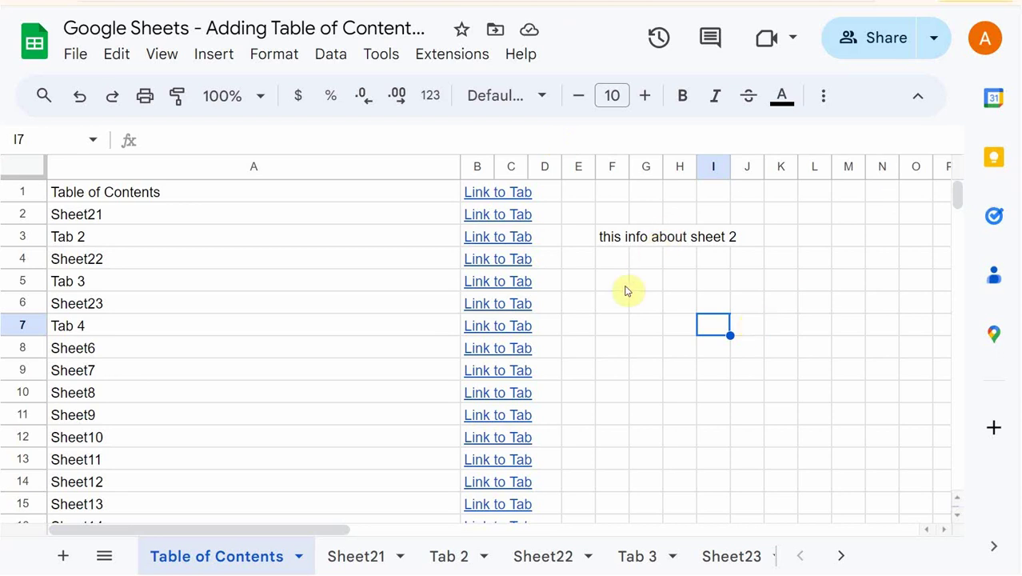
- Add a new Sheet25 tab, then rerun the generateTOC macro from the Table of Contents
{"action": "left_click", "coordinate": [484, 391]}
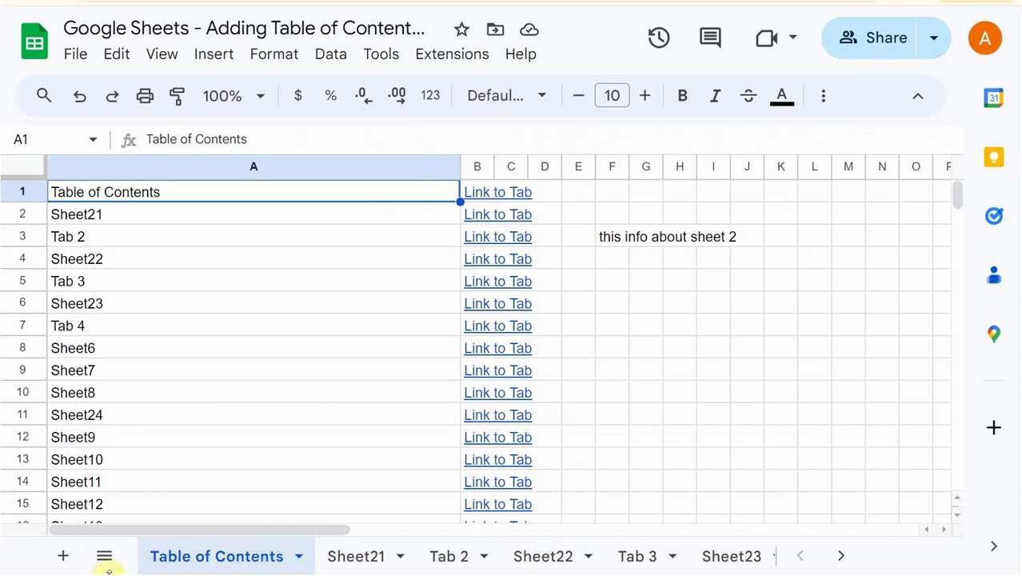
{"action": "left_click", "coordinate": [64, 555]}
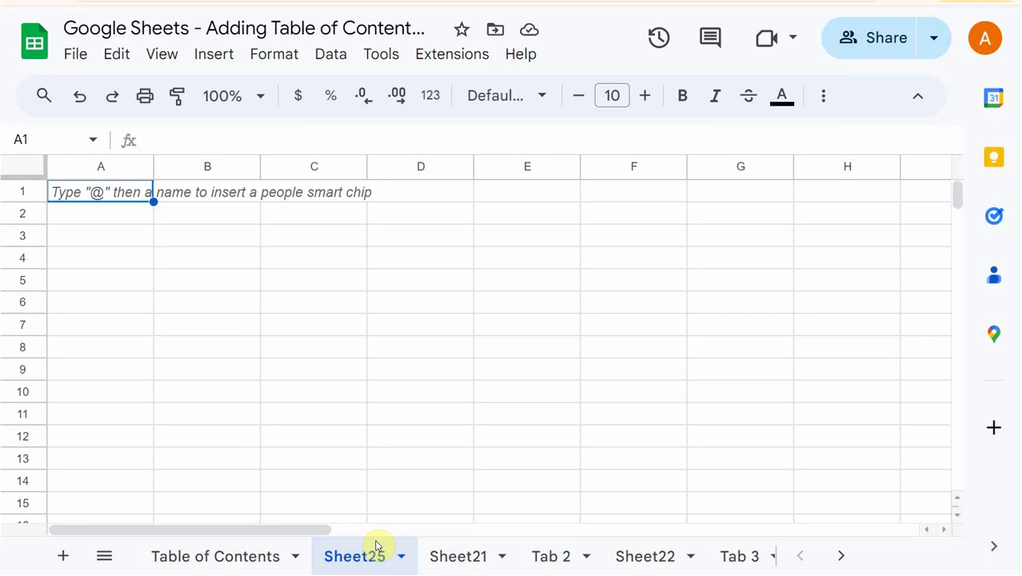
{"action": "left_click", "coordinate": [202, 557]}
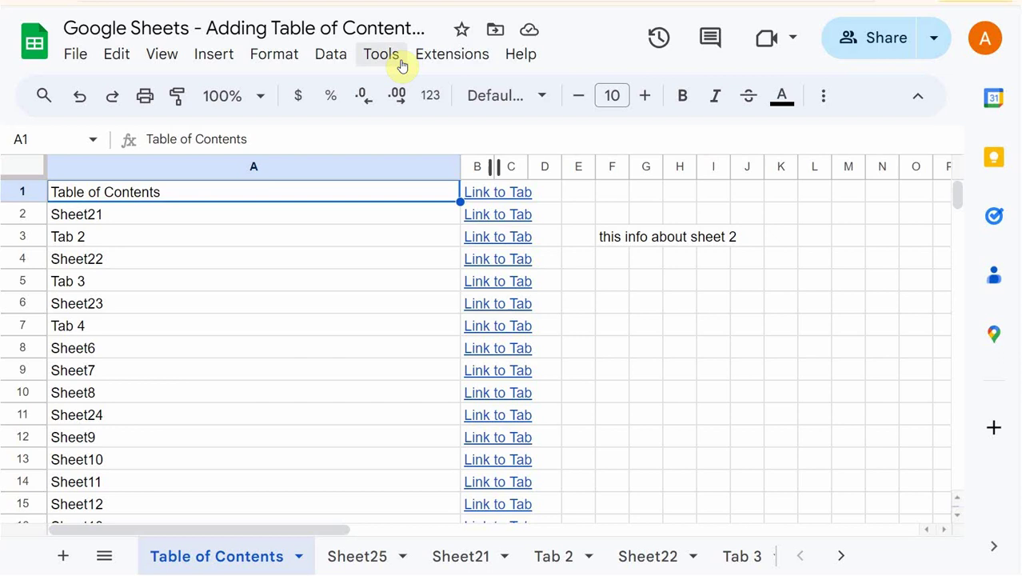
{"action": "left_click", "coordinate": [425, 56]}
{"action": "mouse_move", "coordinate": [474, 124]}
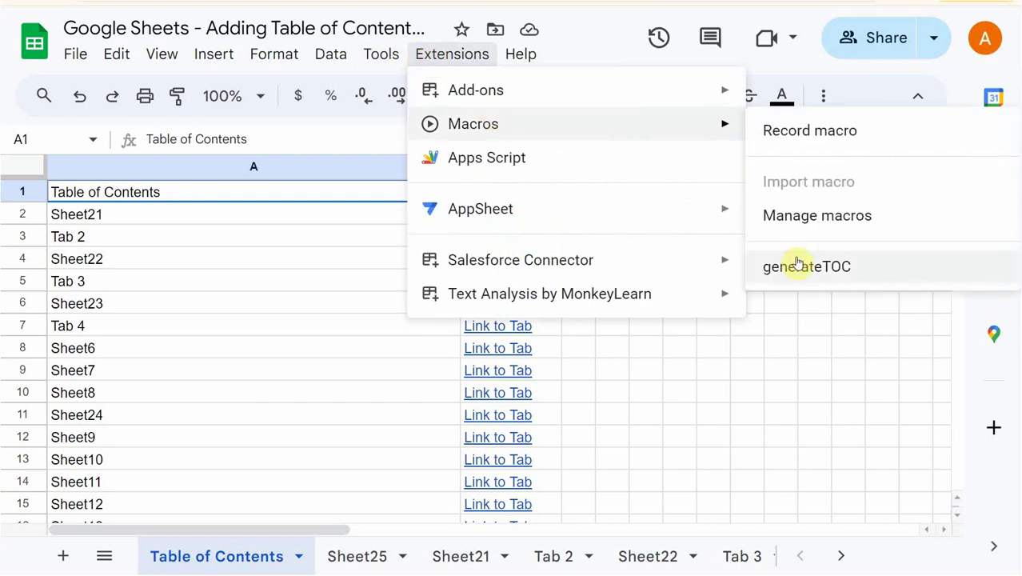
{"action": "left_click", "coordinate": [794, 263]}
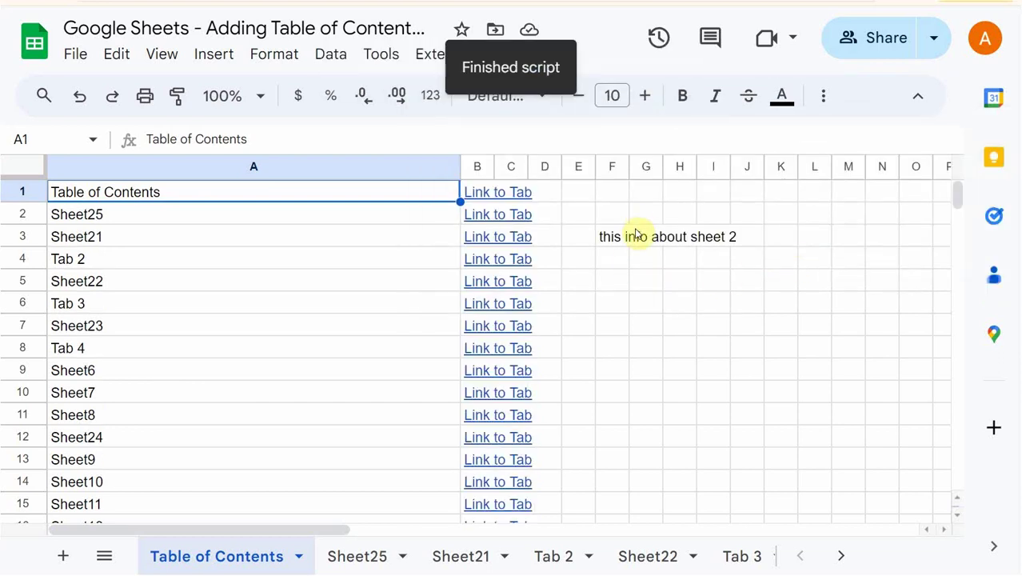
- Insert one blank row above row 3 of the Table of Contents
{"action": "left_click", "coordinate": [24, 238]}
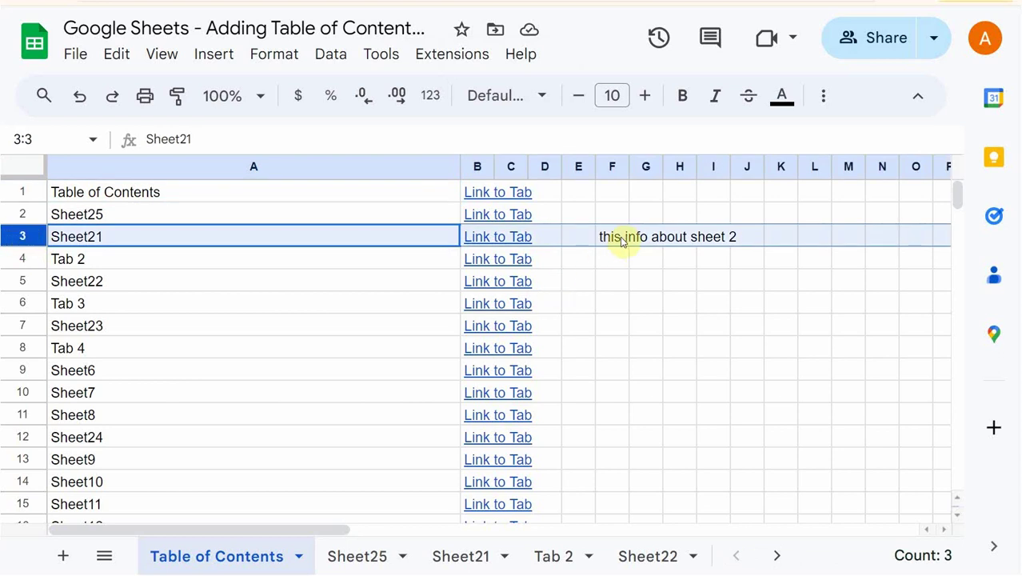
{"action": "right_click", "coordinate": [24, 238]}
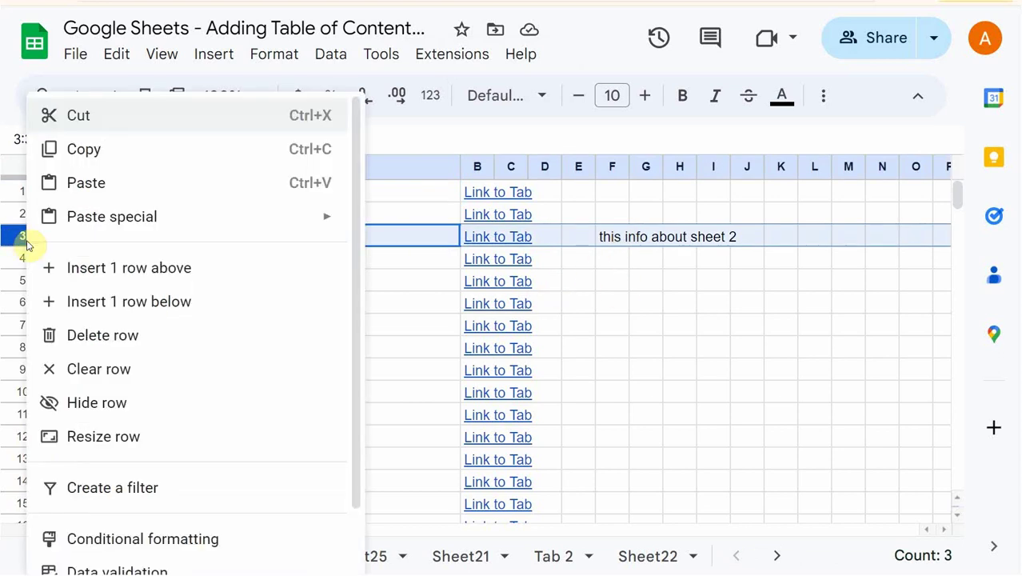
{"action": "left_click", "coordinate": [115, 275]}
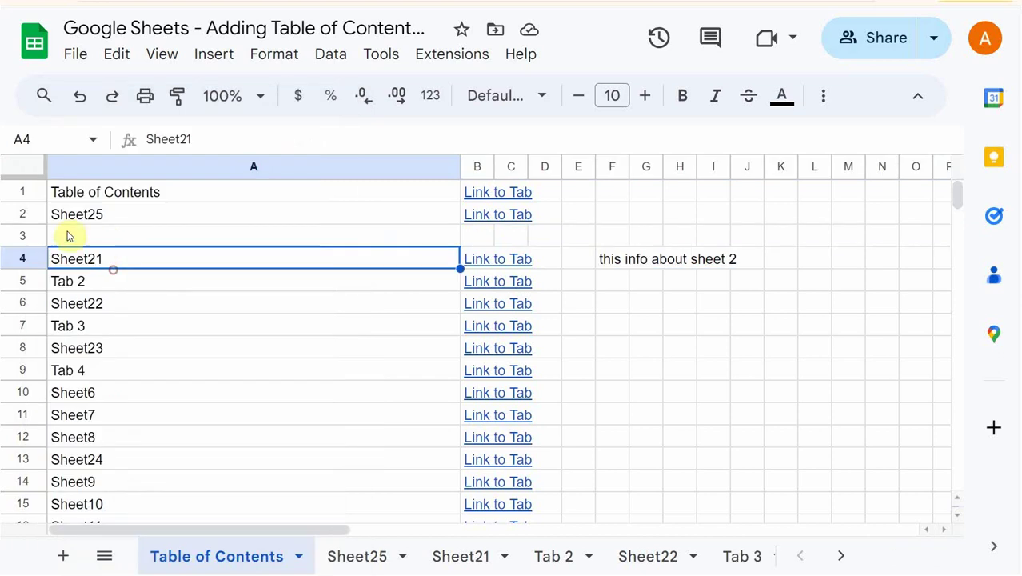
{"action": "left_click", "coordinate": [22, 233]}
- Delete cells A3:B3 with shift up so the list closes its gap
{"action": "left_click", "coordinate": [164, 238]}
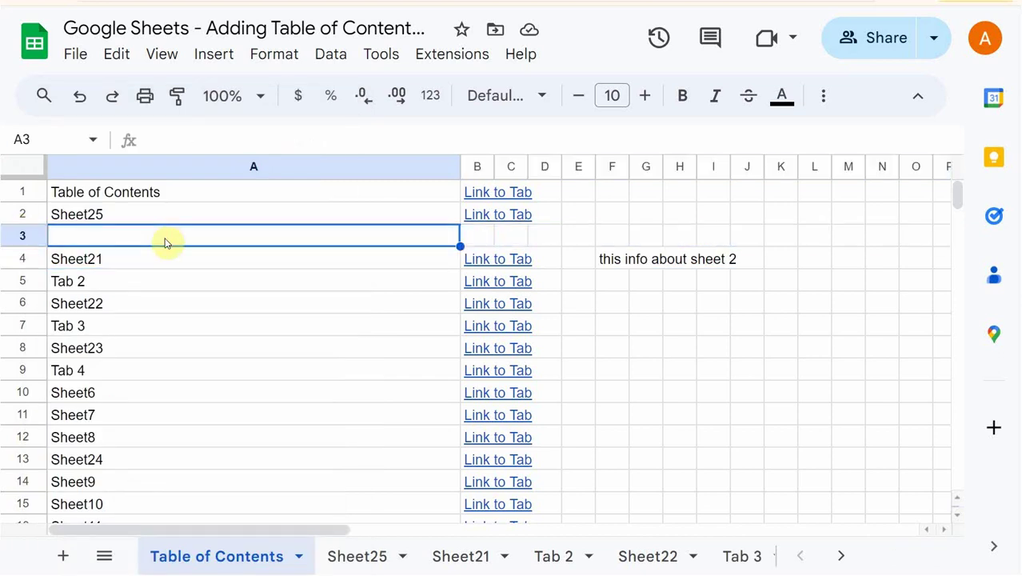
{"action": "left_click_drag", "start_coordinate": [190, 238], "coordinate": [475, 245]}
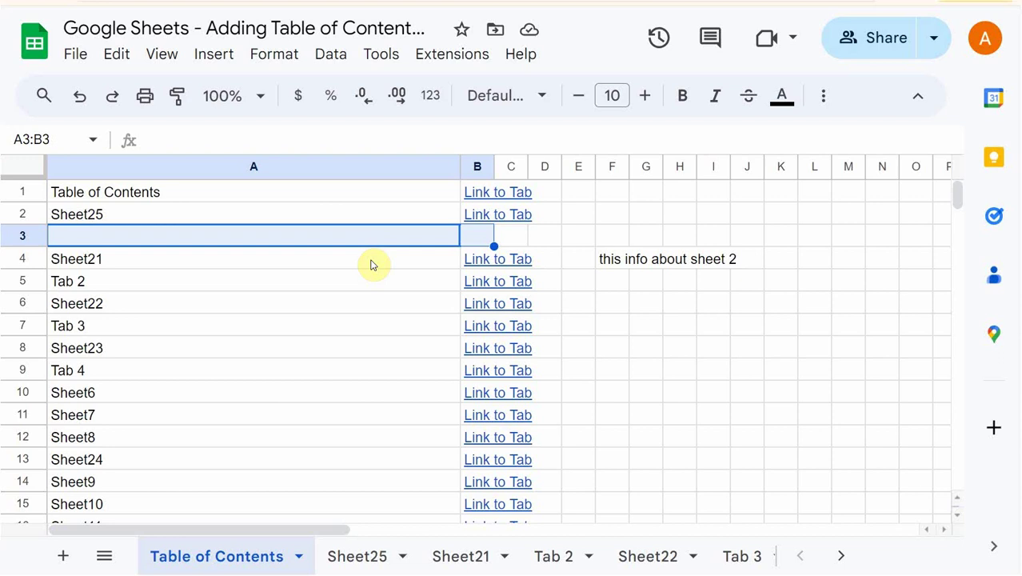
{"action": "right_click", "coordinate": [286, 243]}
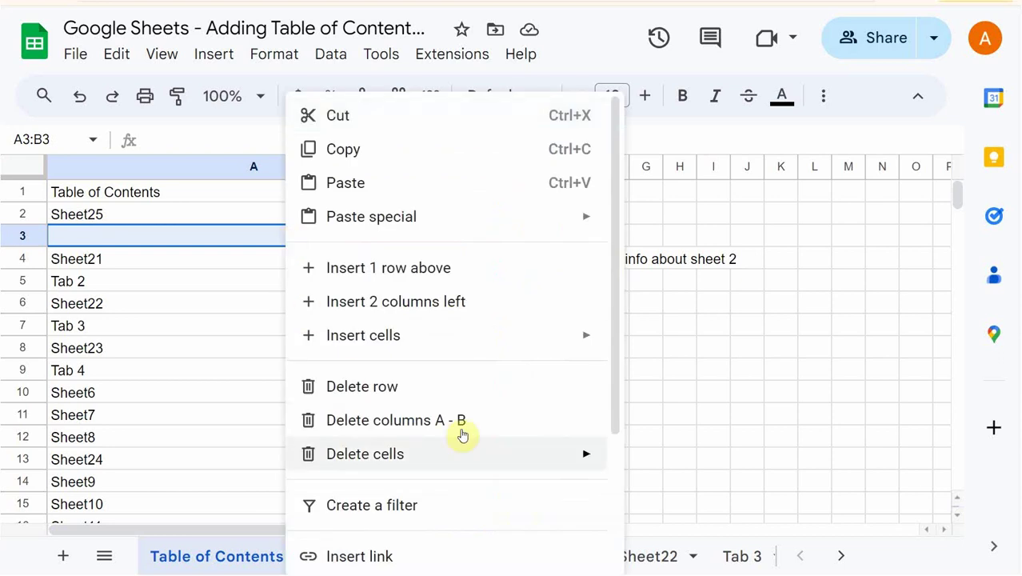
{"action": "mouse_move", "coordinate": [366, 454]}
{"action": "left_click", "coordinate": [680, 494]}
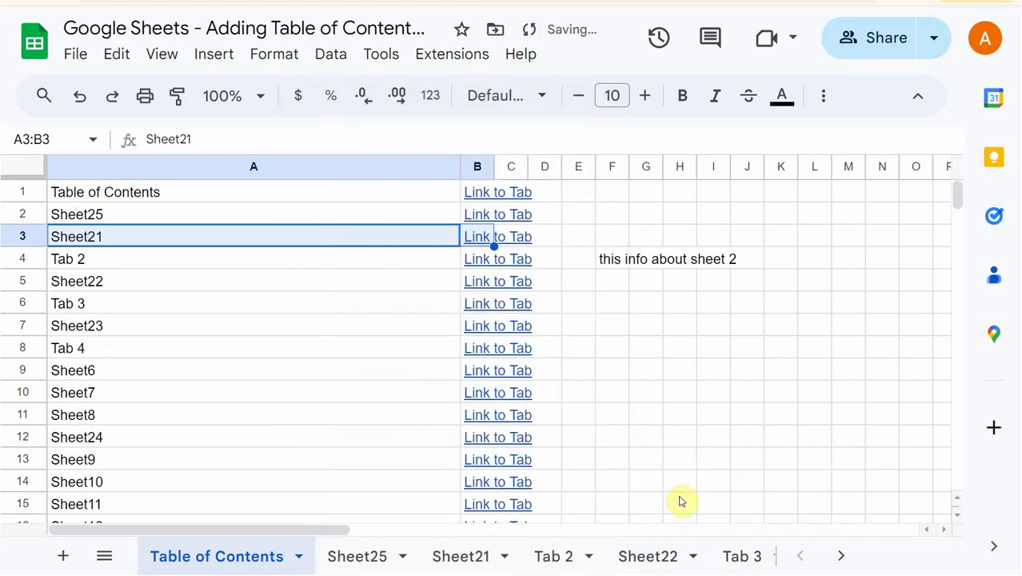
{"action": "left_click", "coordinate": [350, 374]}
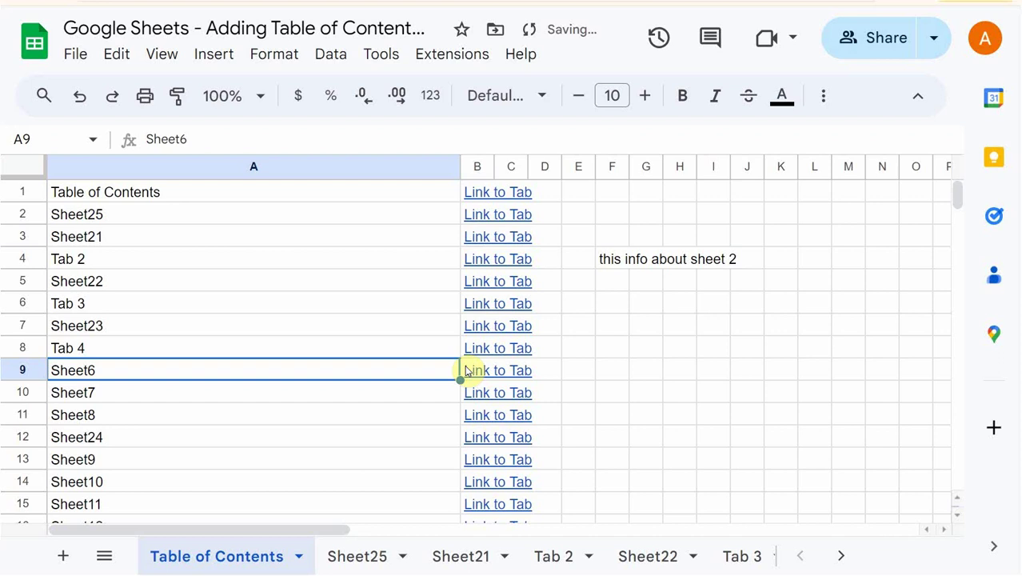